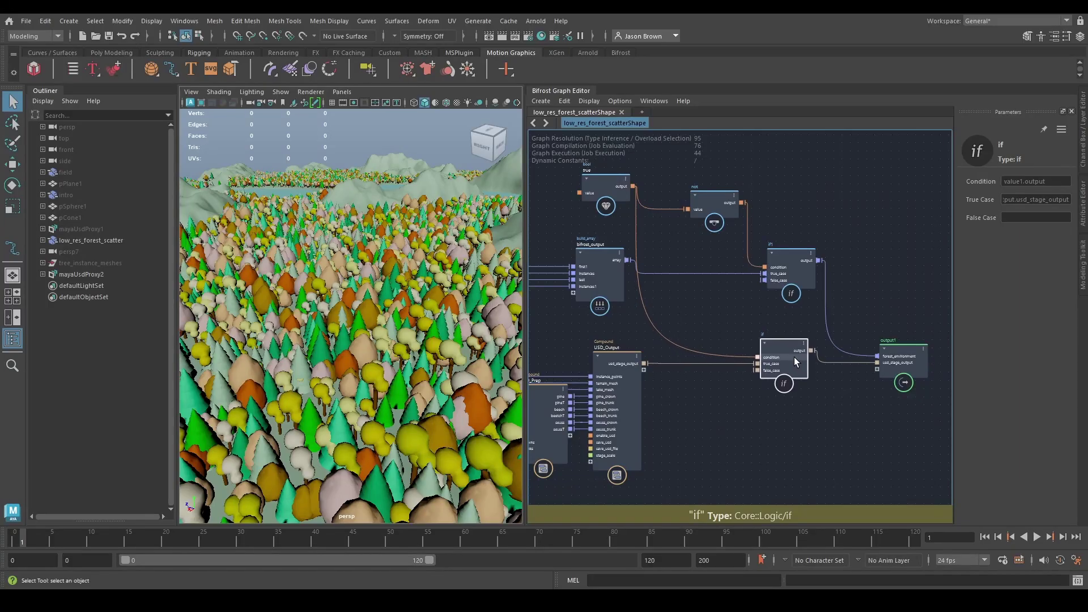
Reposition the lower if, output1 and USD_Output nodes slightly in the graph to straighten their connecting wires
left_click_drag(795, 357, 794, 355)
left_click_drag(899, 361, 900, 348)
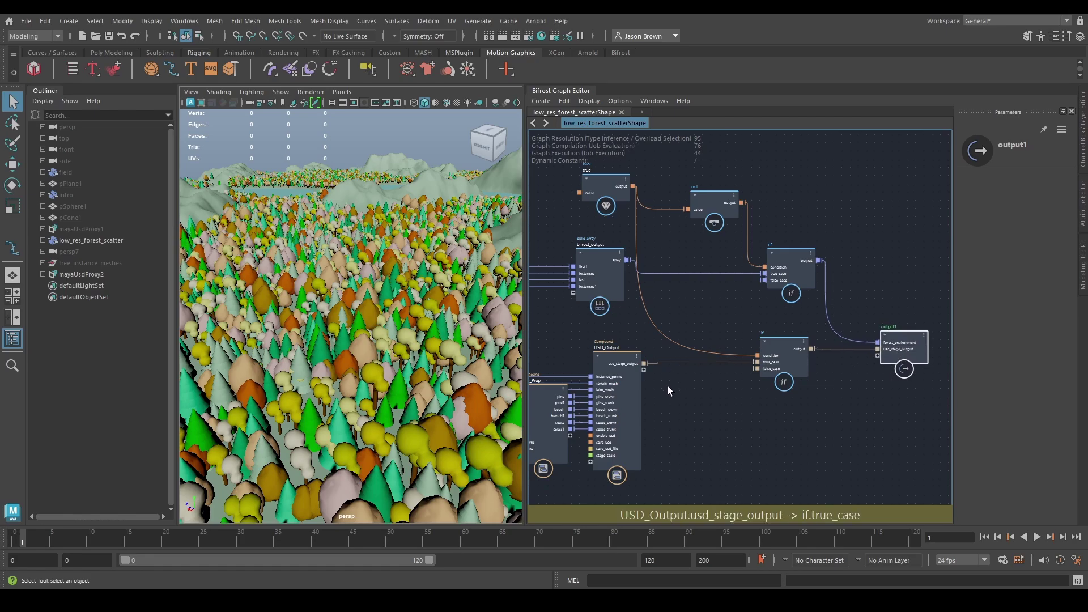
middle_click_drag(664, 371, 701, 375)
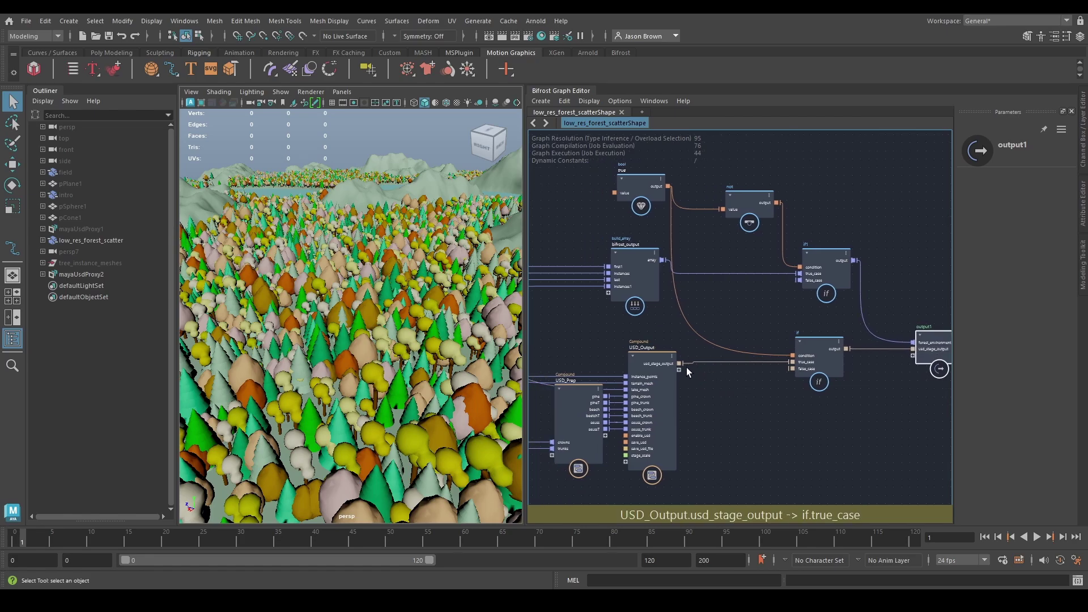
left_click_drag(649, 358, 646, 356)
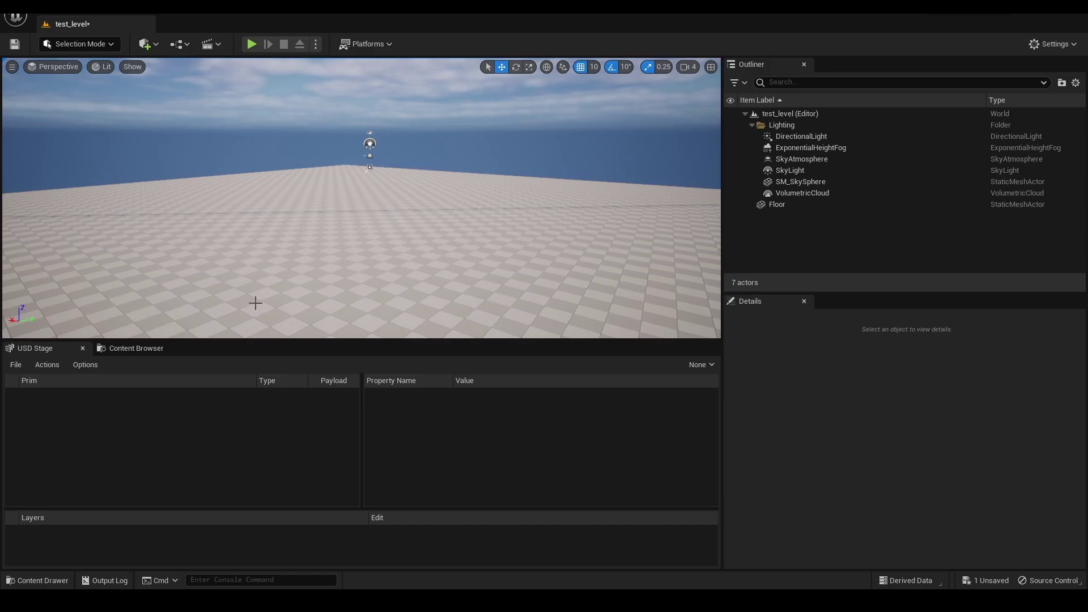
Switch to Unreal Editor, search the plugins for "usd" and check that USD Importer is enabled
left_click(46, 17)
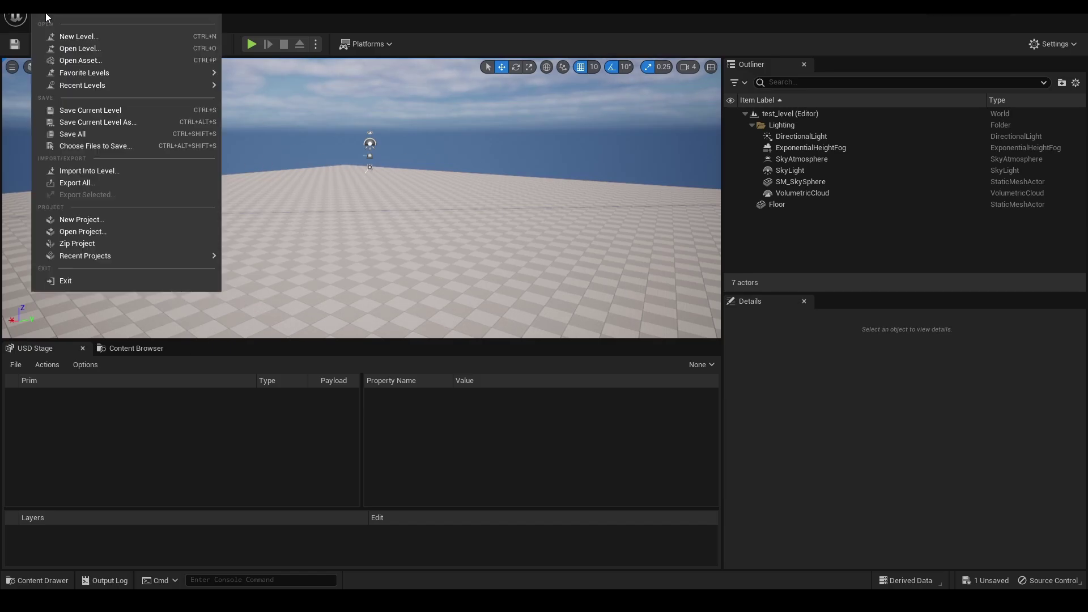
left_click(70, 17)
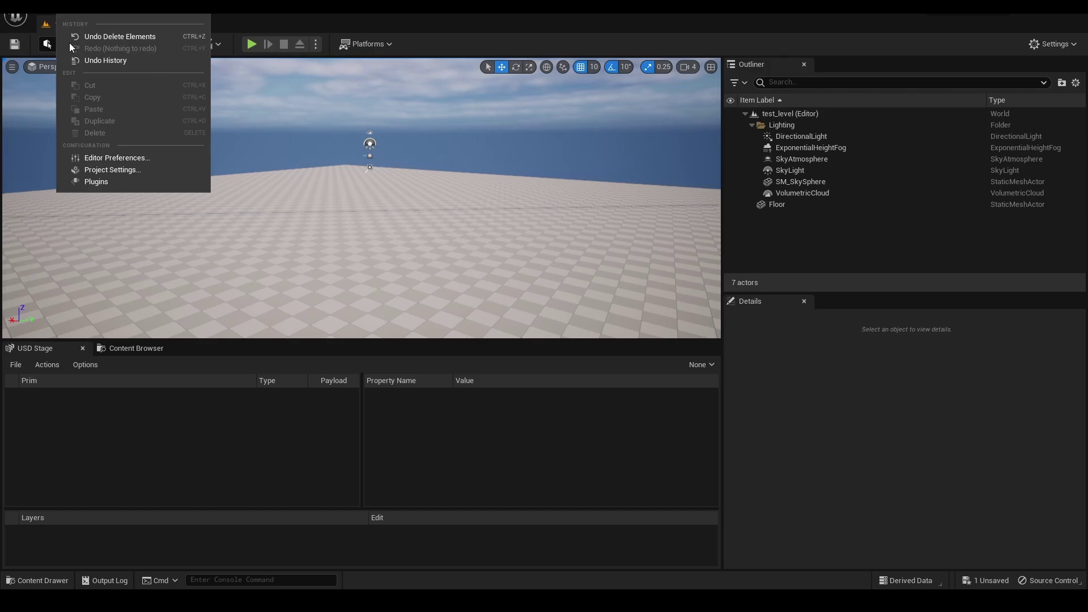
left_click(100, 181)
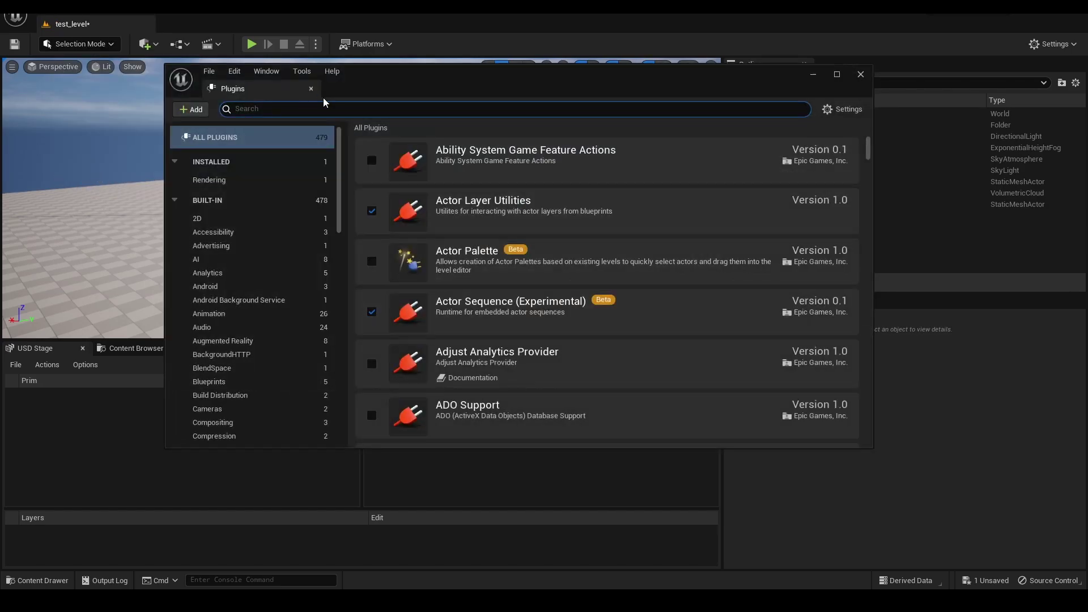
type("usd")
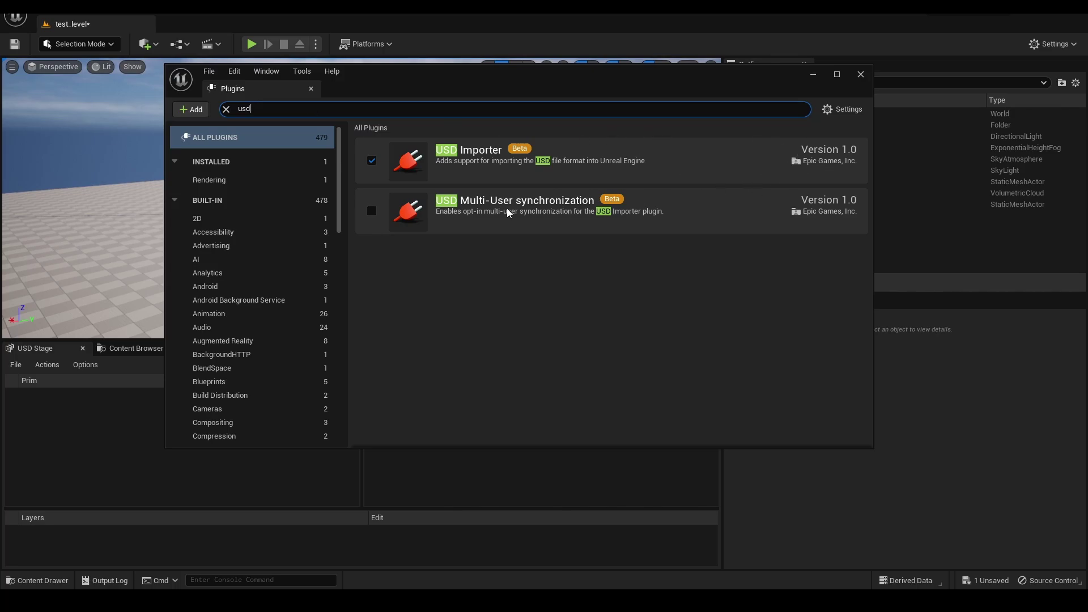
left_click(371, 161)
left_click(371, 161)
left_click(861, 75)
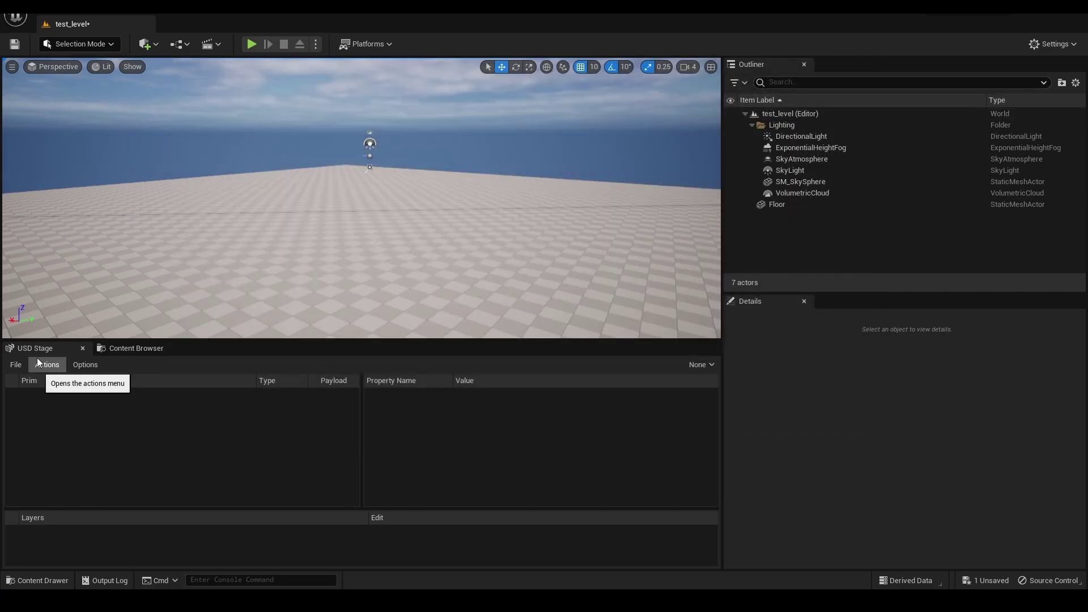
Locate the USD Stage entry among the Virtual Production windows and dock the USD Stage panel after the Content Browser
left_click(92, 7)
mouse_move(170, 119)
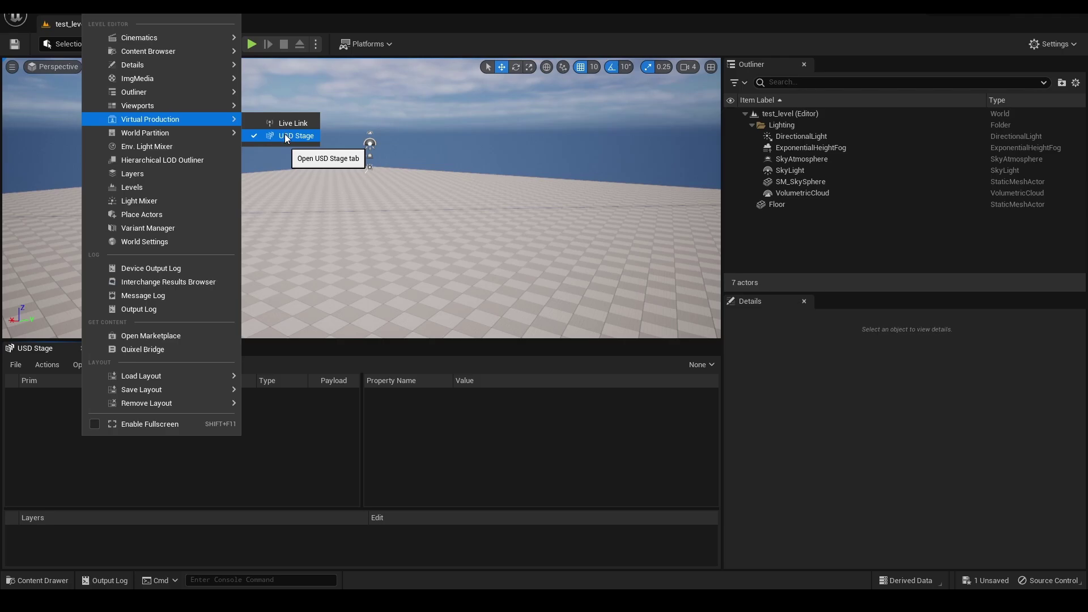
left_click(355, 445)
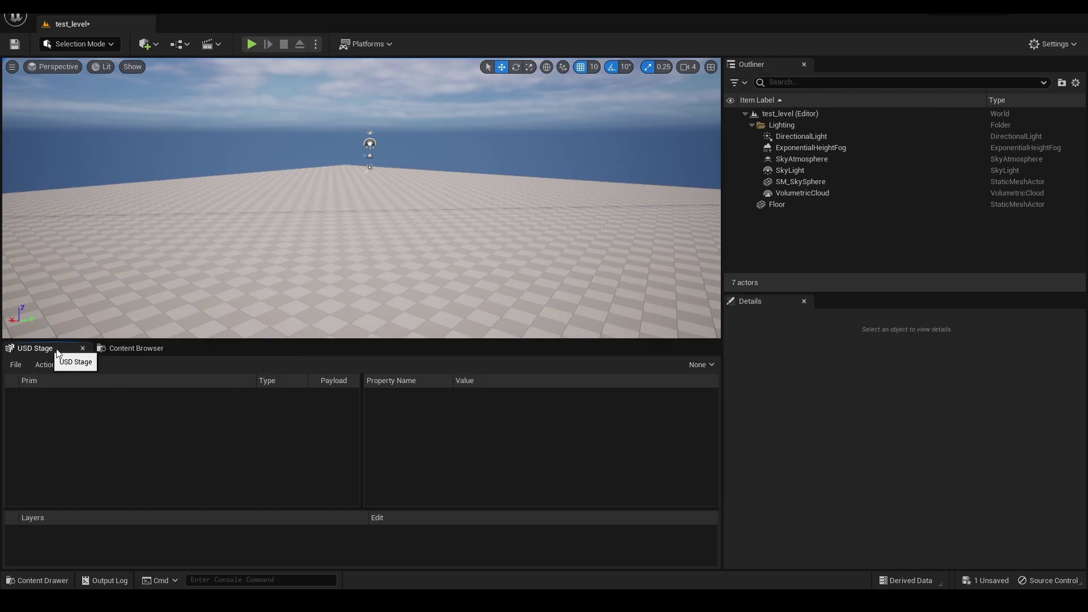
left_click_drag(51, 348, 253, 302)
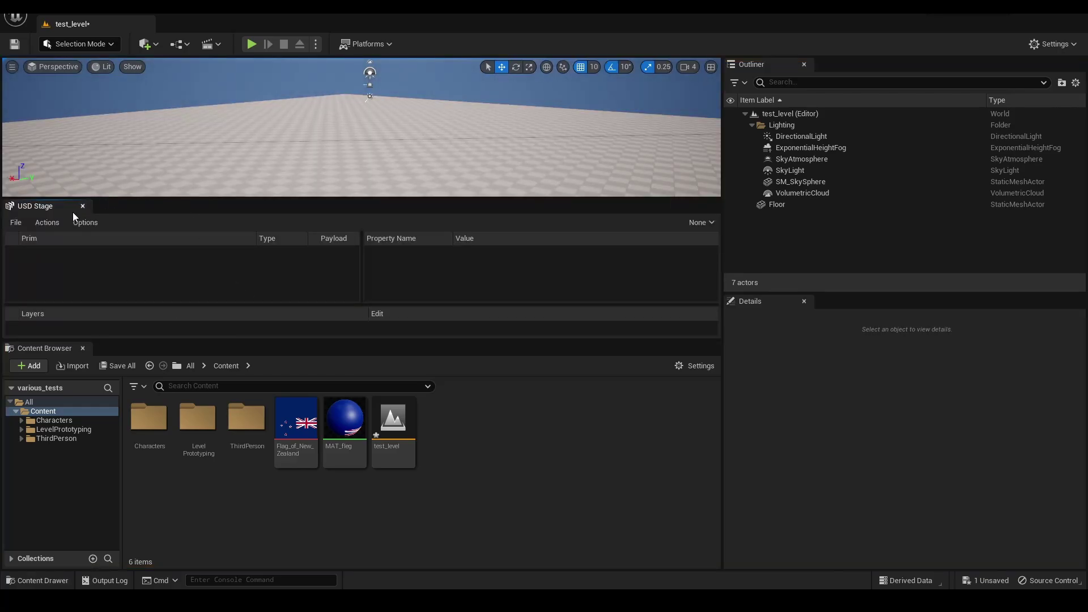
left_click_drag(46, 209, 102, 348)
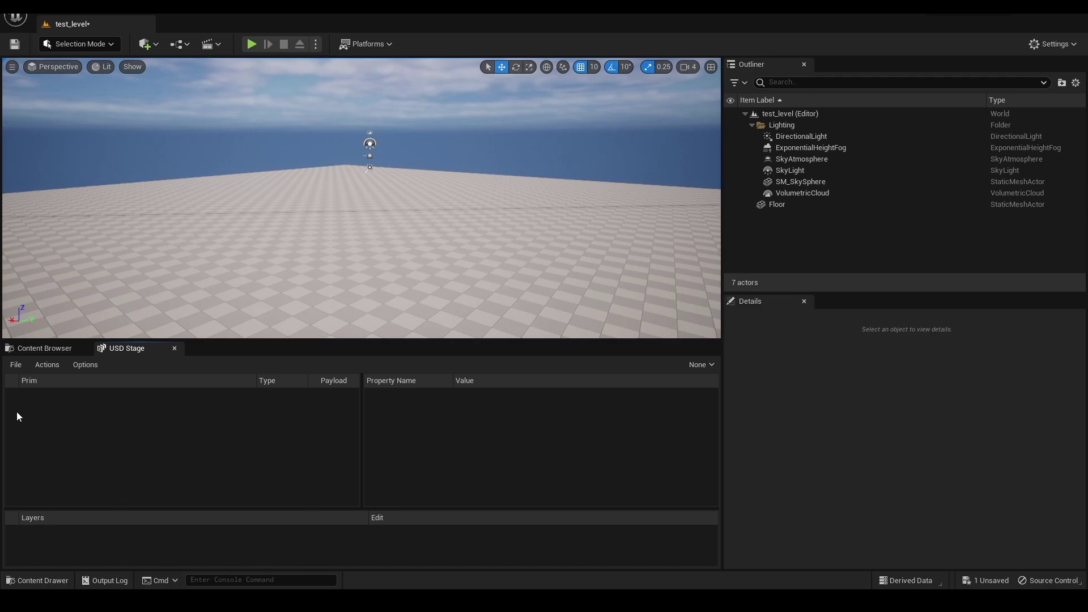
left_click(14, 366)
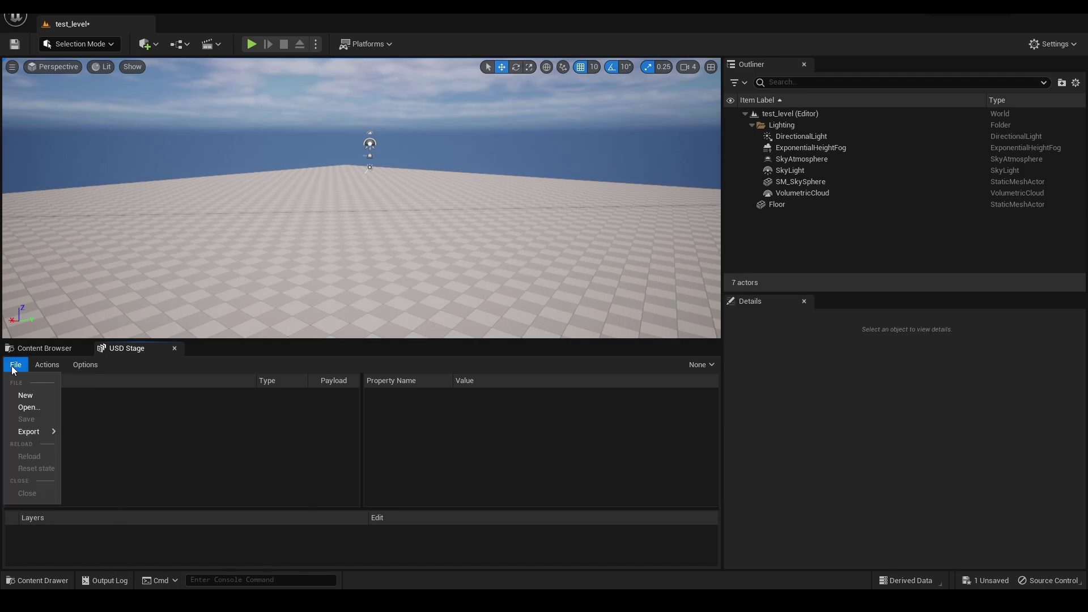
left_click(29, 408)
double_click(344, 258)
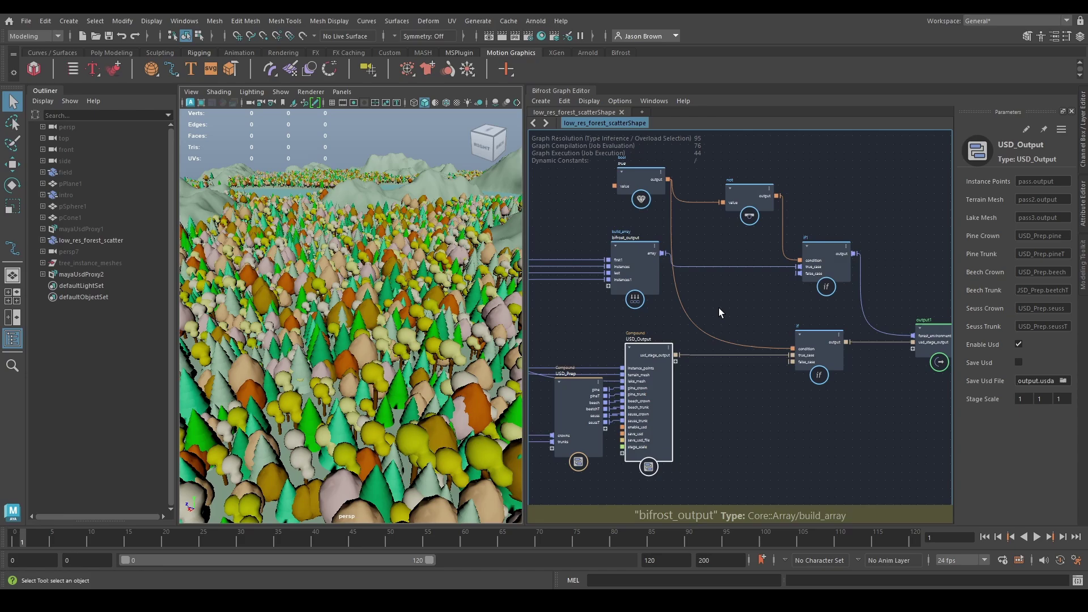
Switch to Maya, widen the parameters area and enable Save Usd on the USD_Output node
middle_click_drag(720, 365, 769, 343, "alt")
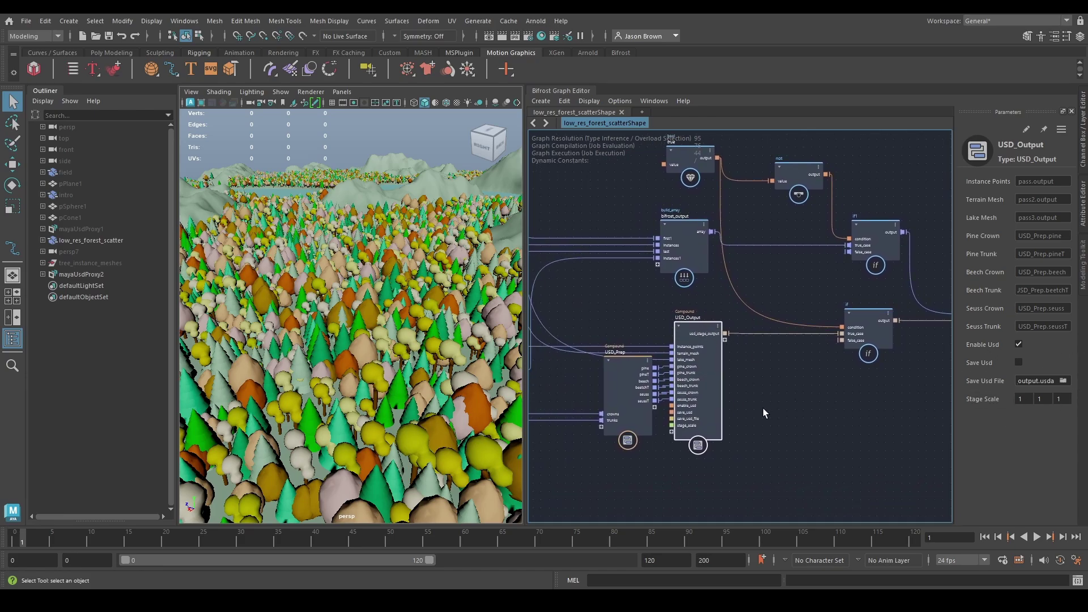
left_click_drag(955, 204, 831, 211)
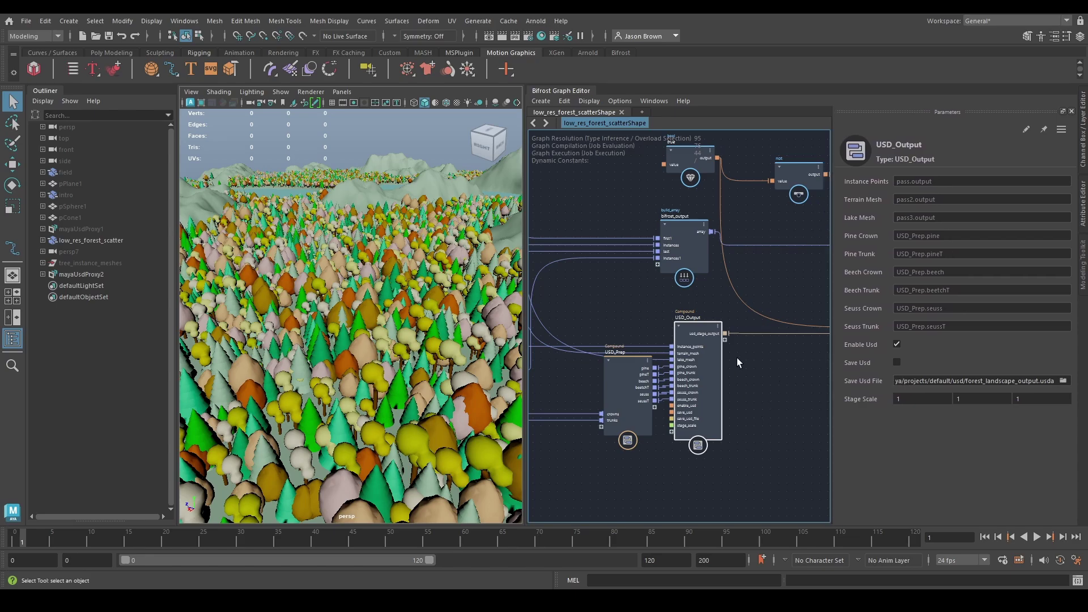
left_click(897, 344)
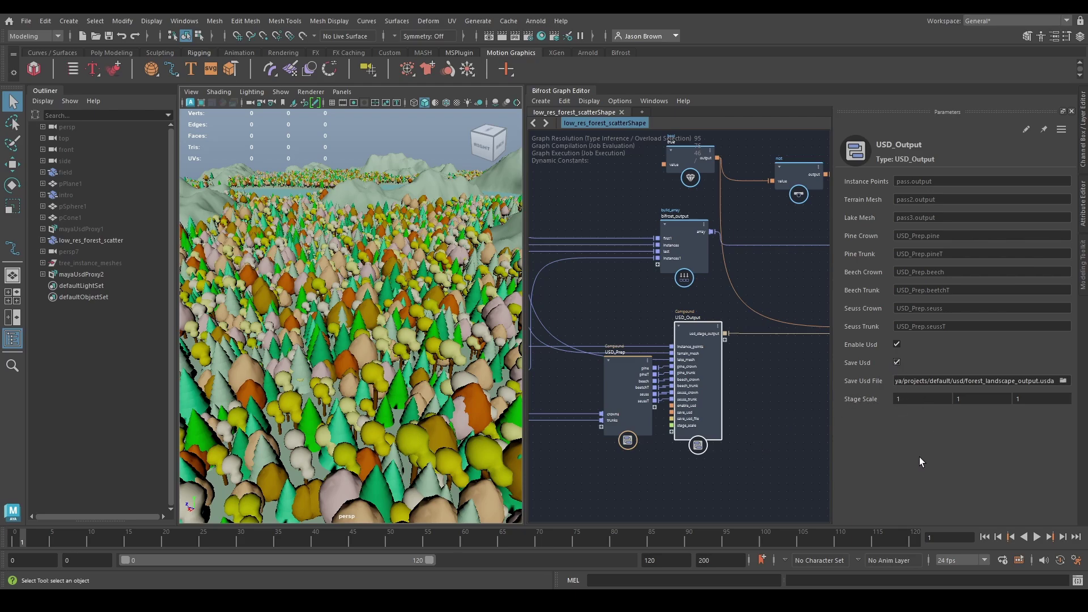
Set the USD_Output node's save file to week2_usd_output_forest.usd in the default project's usd folder
left_click(1064, 381)
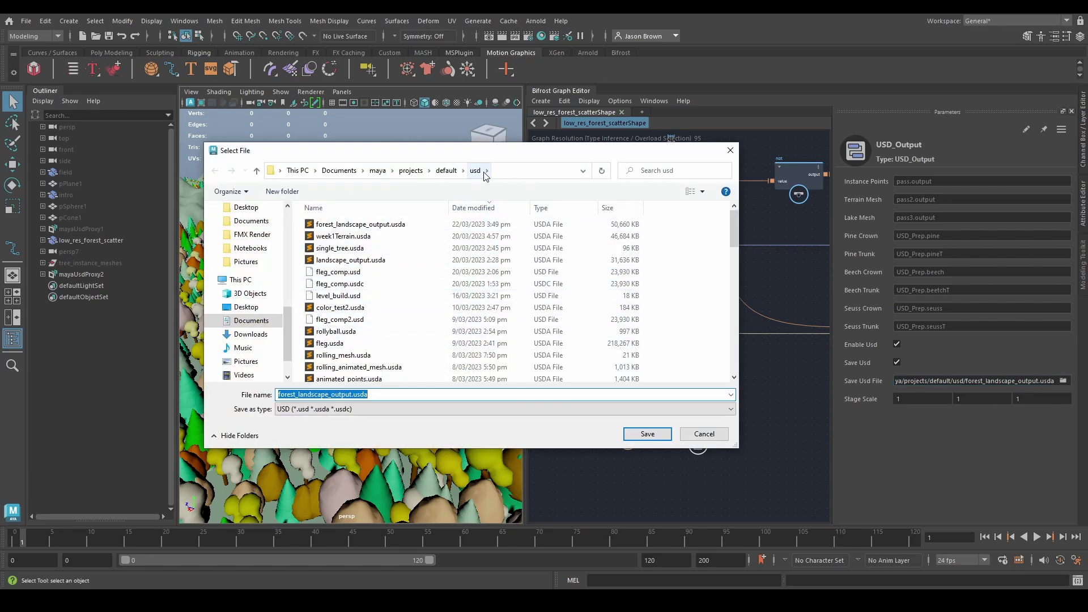
left_click(384, 393)
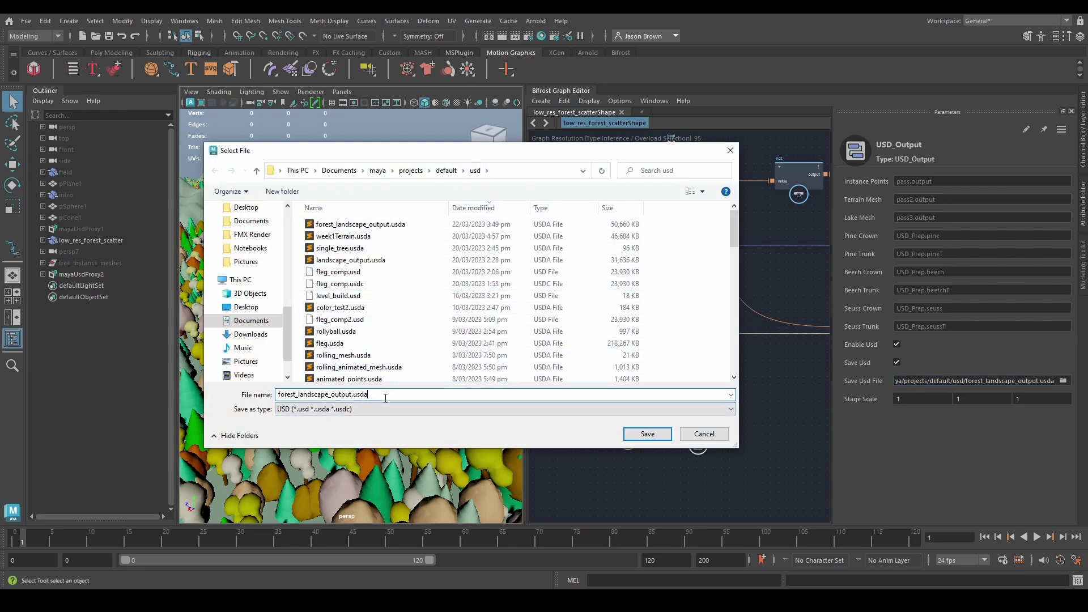
double_click(385, 394)
type("week2")
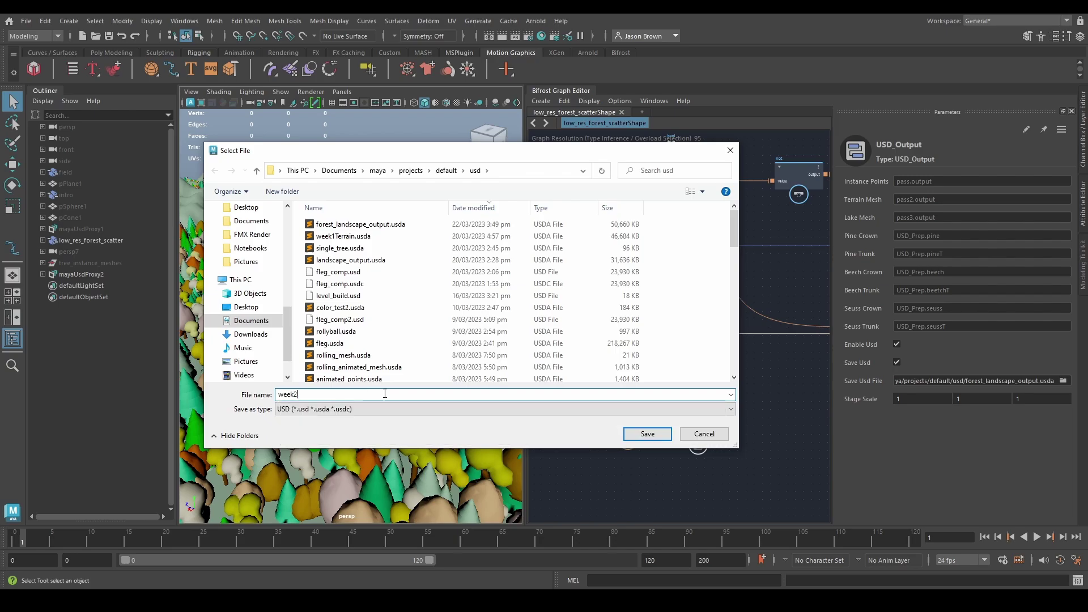
type("_usd_")
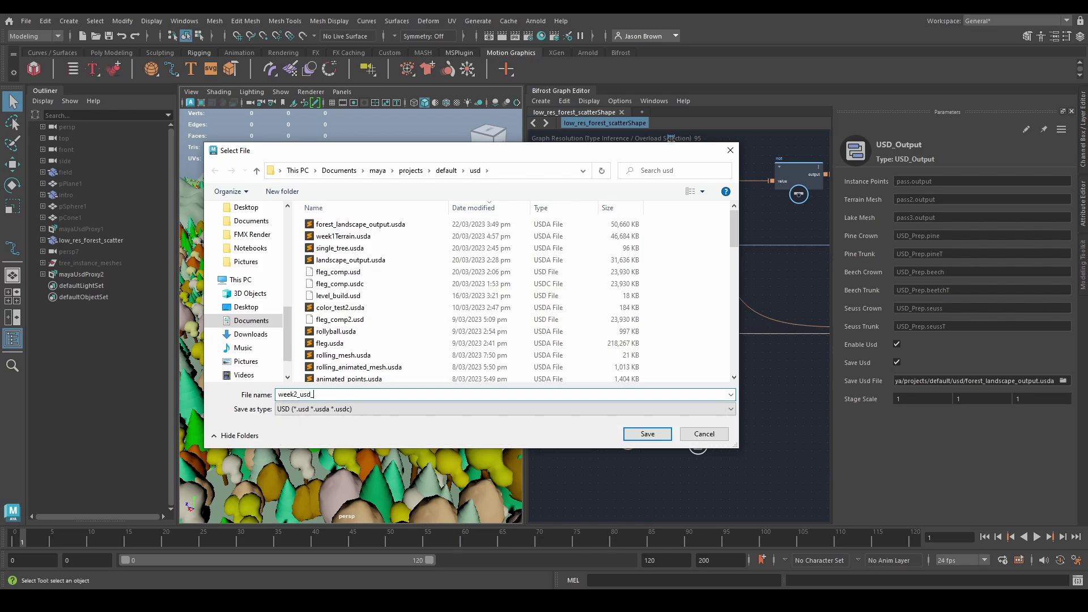
type("output")
type("usd")
type("_forest")
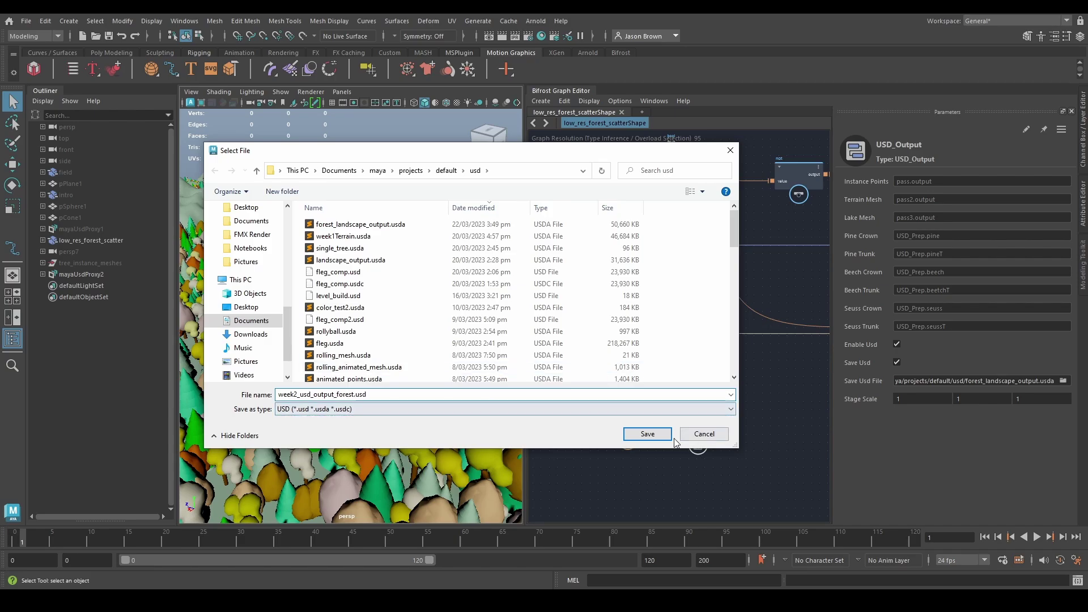
left_click(647, 434)
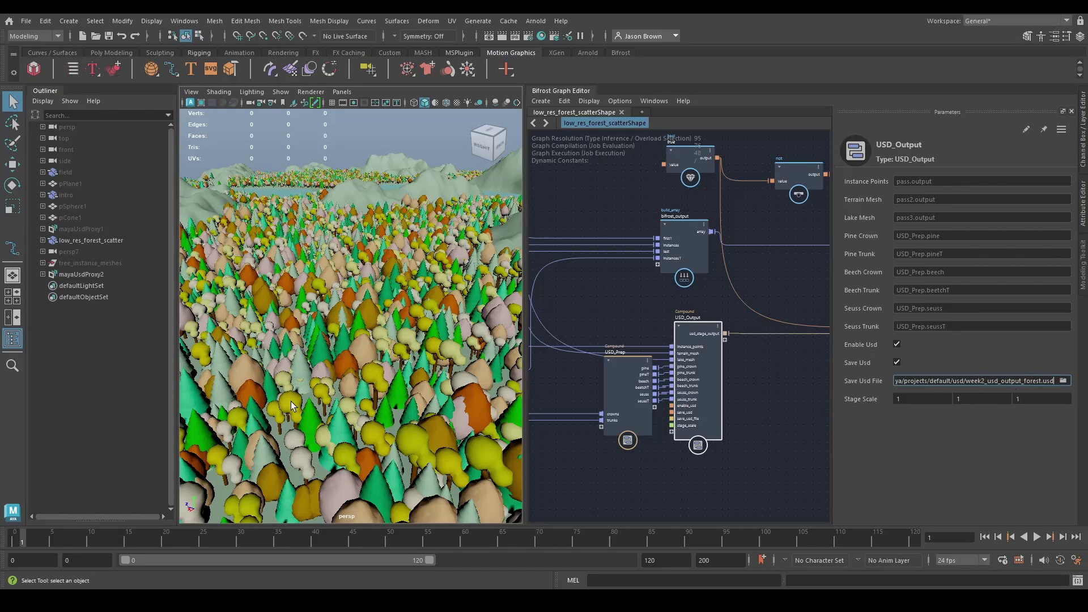
Check the usd folder in File Explorer, switch to Unreal Editor and open week2_usd_output_forest.usd as the USD stage
key("super+e")
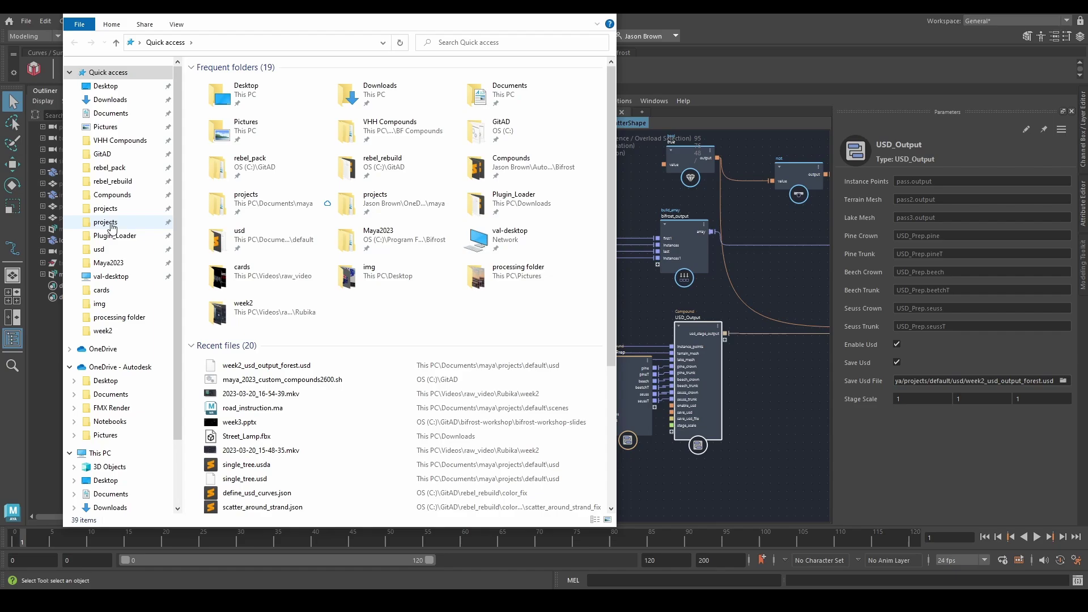
left_click(101, 250)
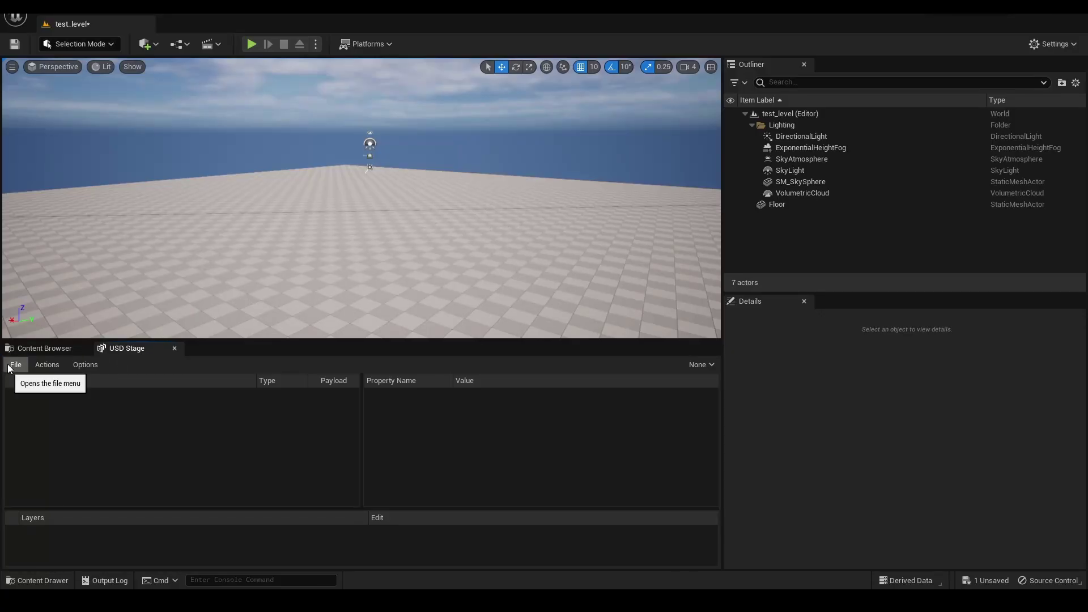
left_click(10, 368)
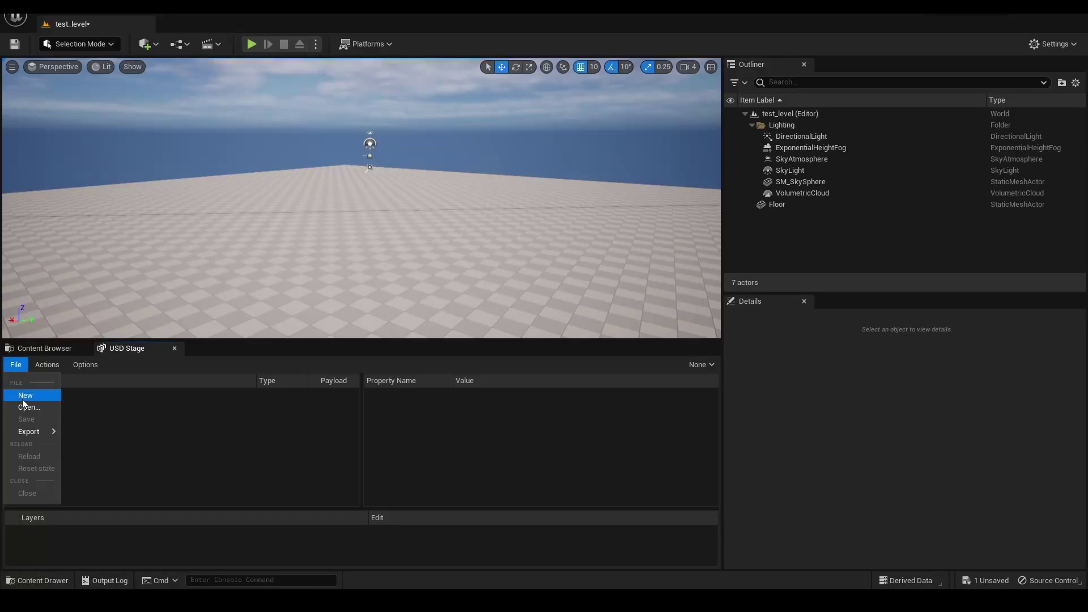
left_click(27, 415)
double_click(318, 182)
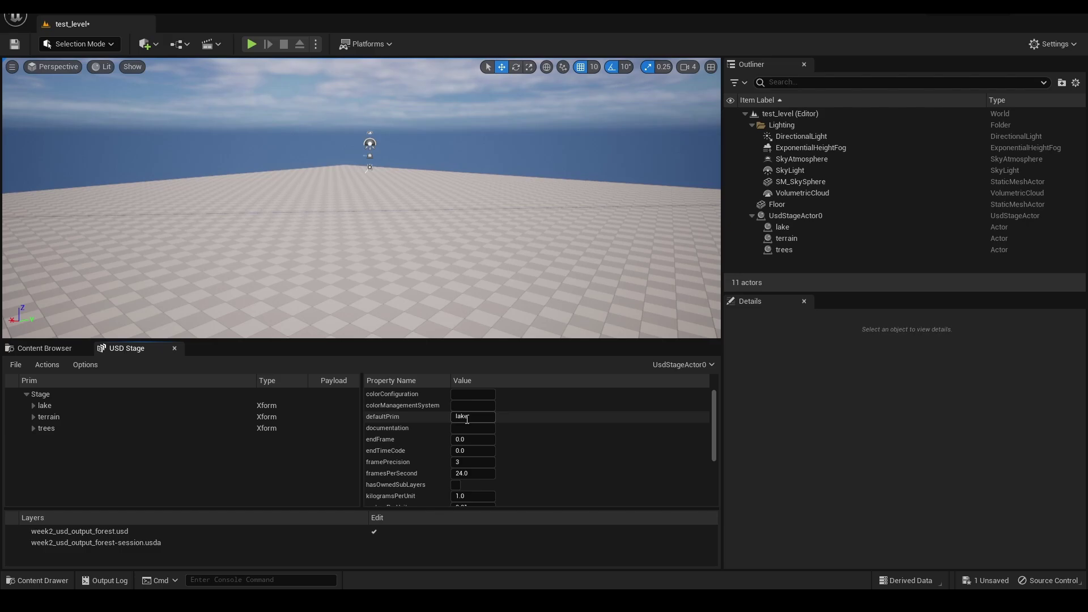
Select UsdStageActor0 and frame the whole imported forest landscape in the viewport from a raised angle
left_click(814, 217)
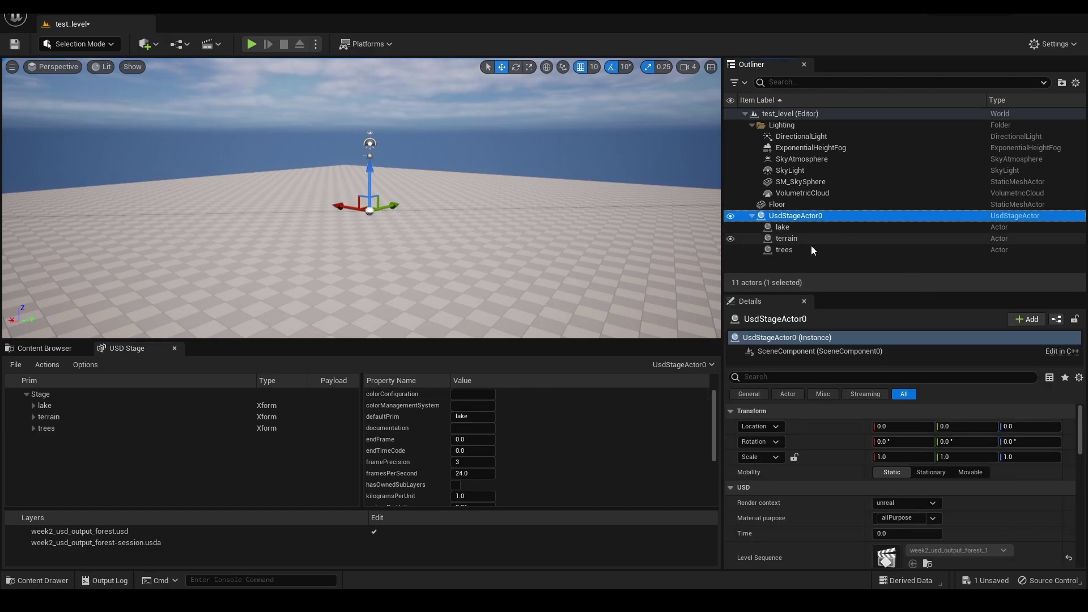
key("f")
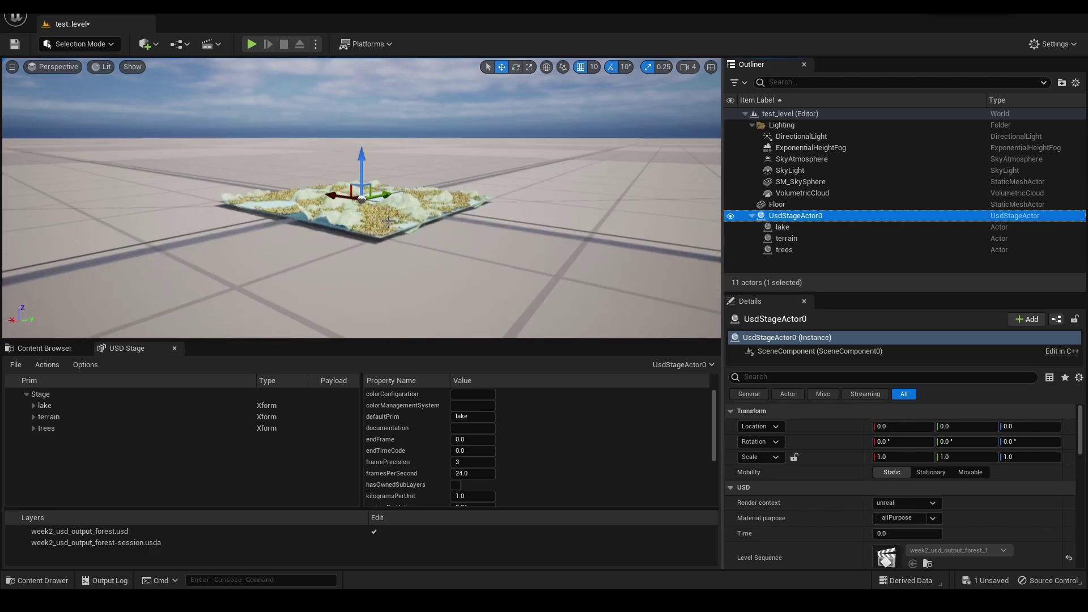
left_click_drag(350, 240, 332, 252, "alt")
right_click_drag(331, 253, 284, 227, "alt")
left_click_drag(283, 227, 295, 224, "alt")
right_click_drag(295, 224, 355, 235, "alt")
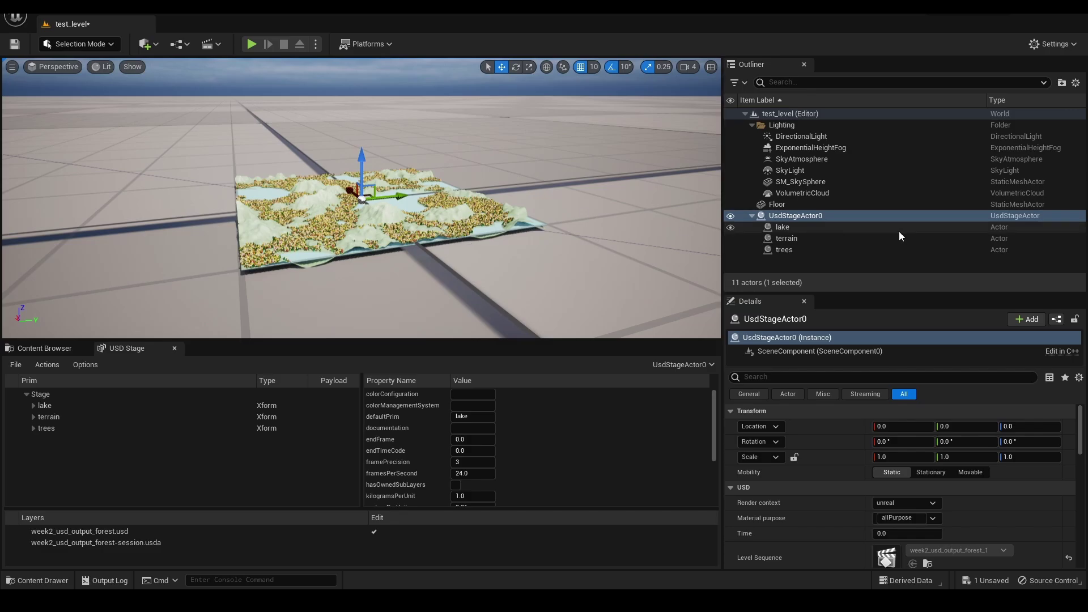
Set the scale of UsdStageActor0 to 200 on the X, Y and Z axes
left_click(893, 457)
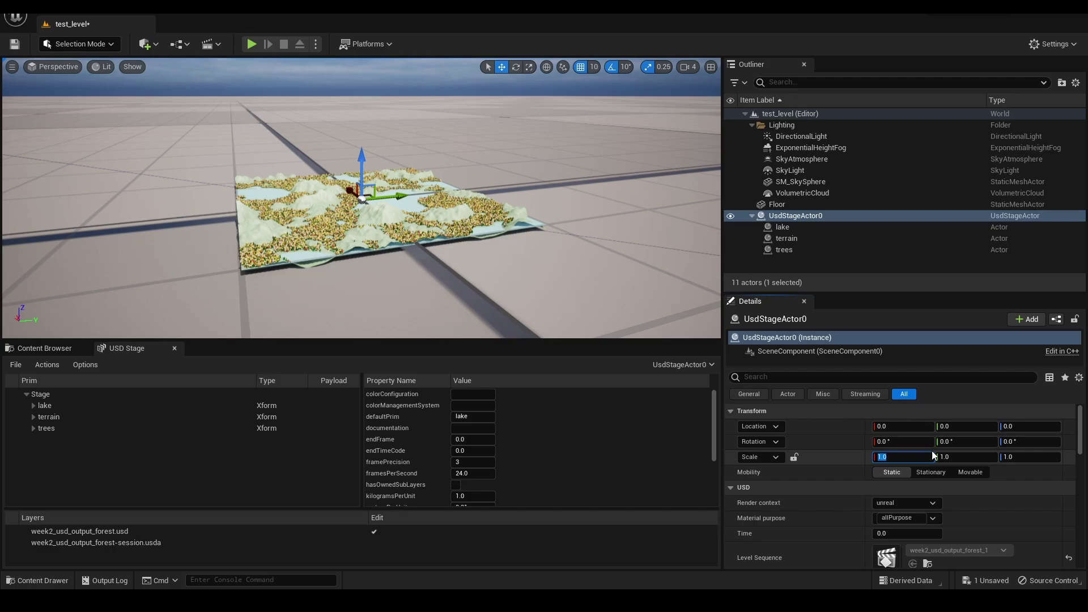
type("200")
key("Tab")
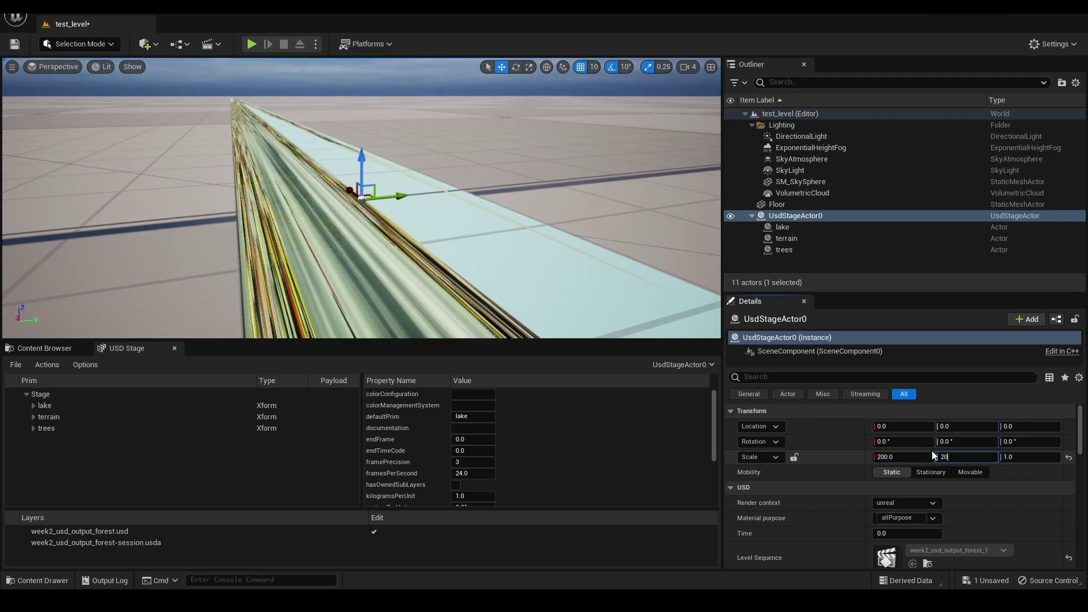
type("200")
key("Tab")
type("200")
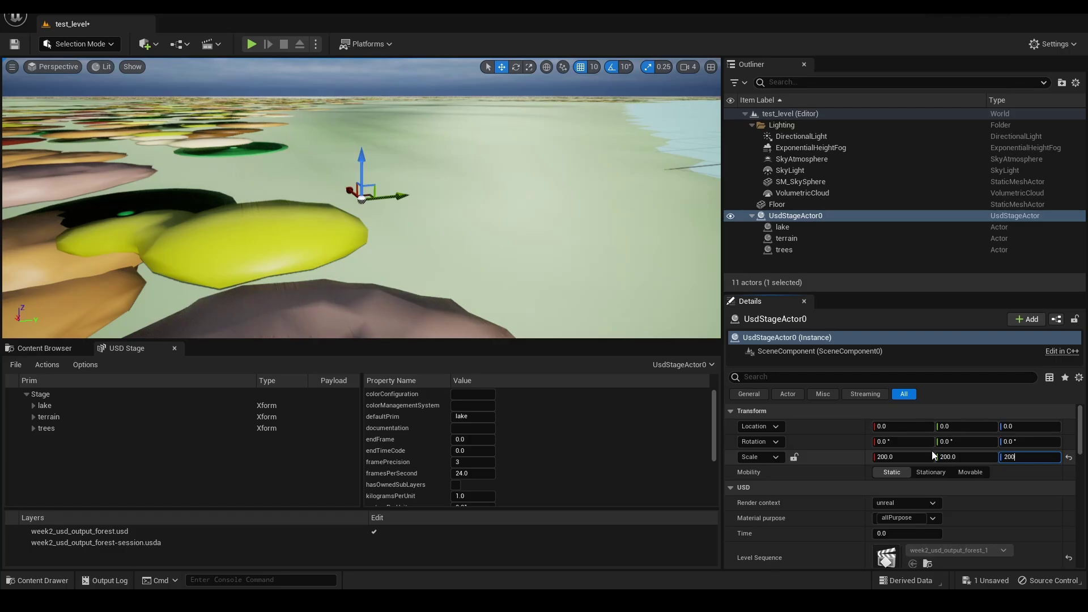
key("Return")
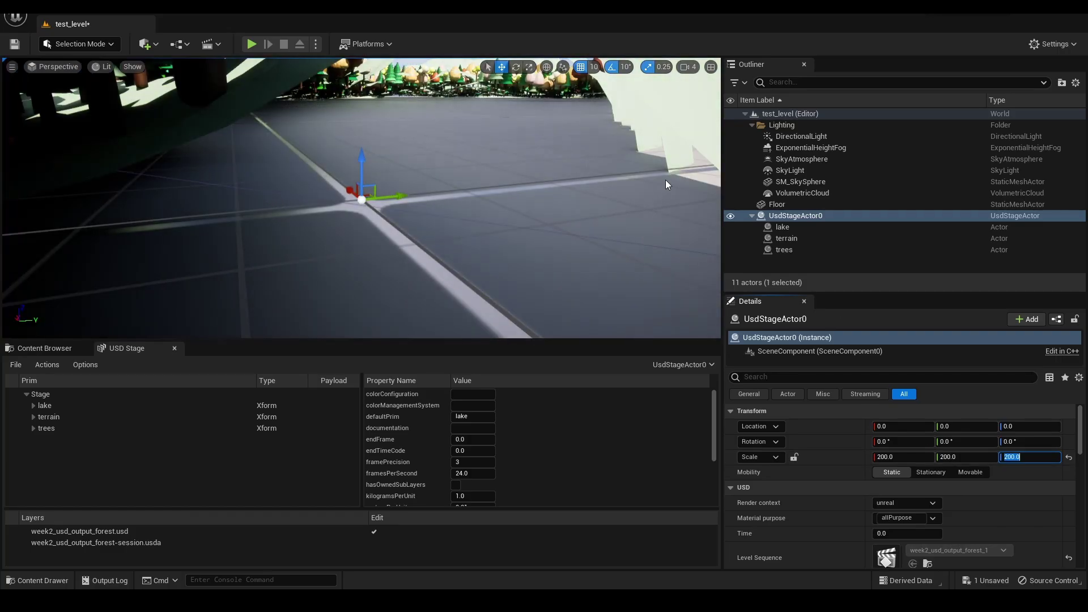
scroll(423, 148, "down", 10)
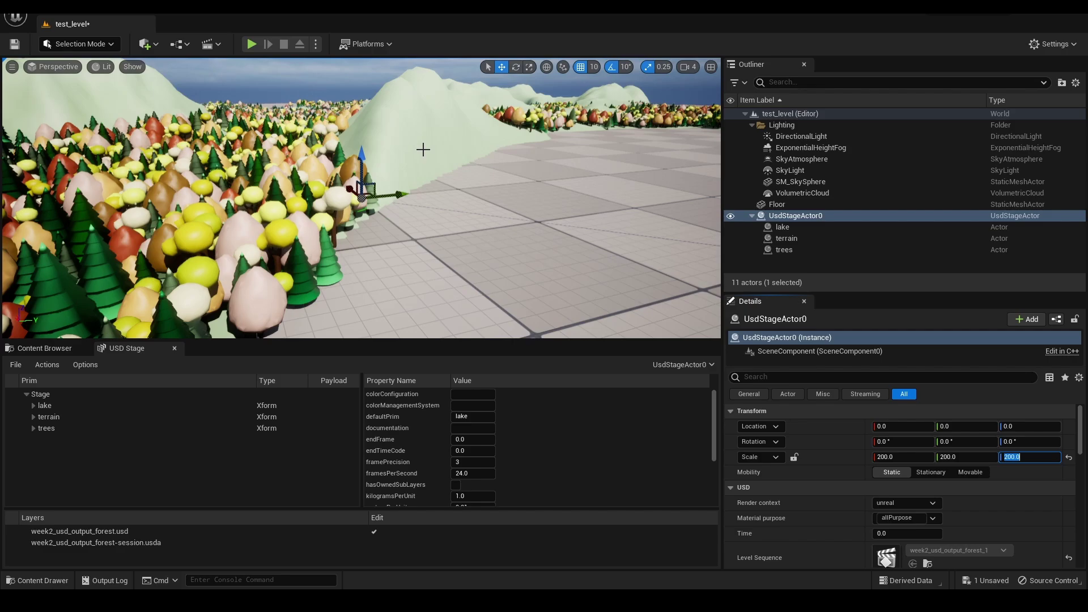
Raise UsdStageActor0 to a Z location of 30 and survey the forest landscape from several angles, comparing it with the Maya viewport
left_click_drag(423, 148, 375, 154, "alt")
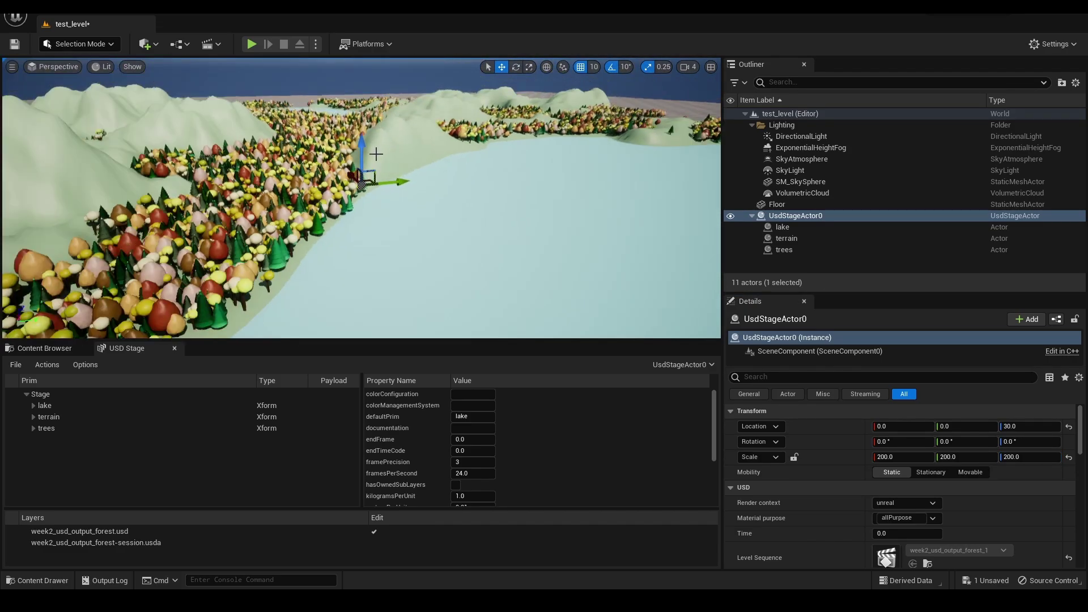
scroll(392, 193, "down", 8)
left_click_drag(418, 223, 448, 208, "alt")
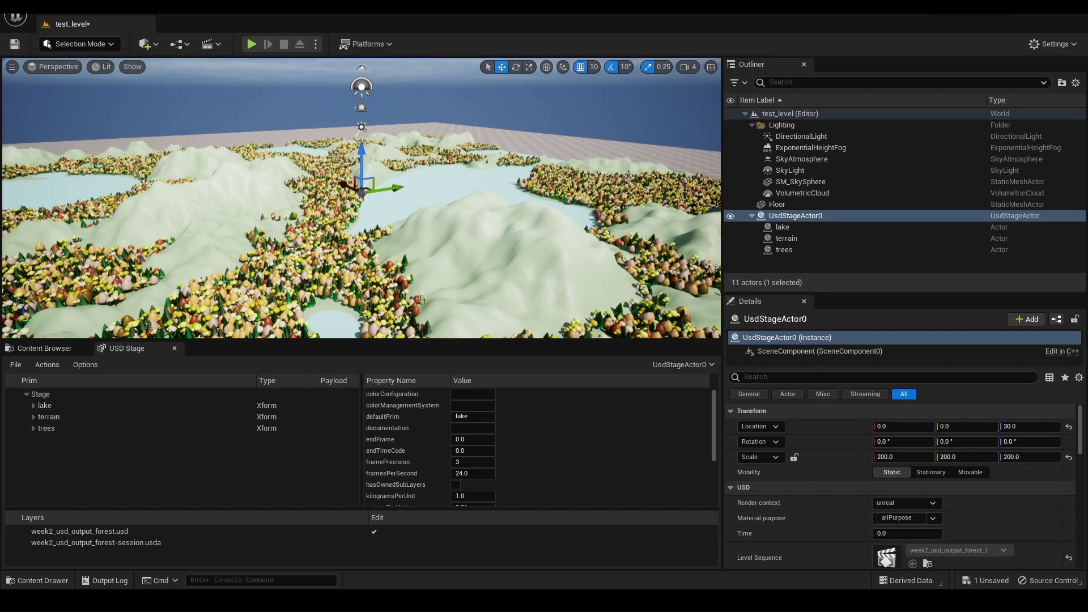
left_click_drag(434, 207, 396, 275, "alt")
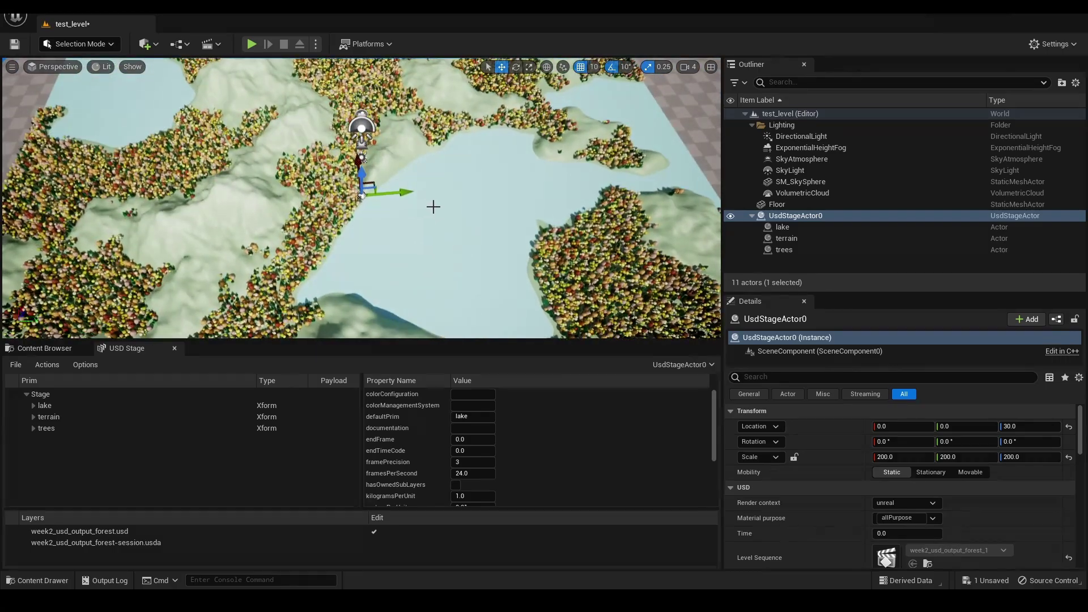
middle_click_drag(416, 236, 406, 177, "alt")
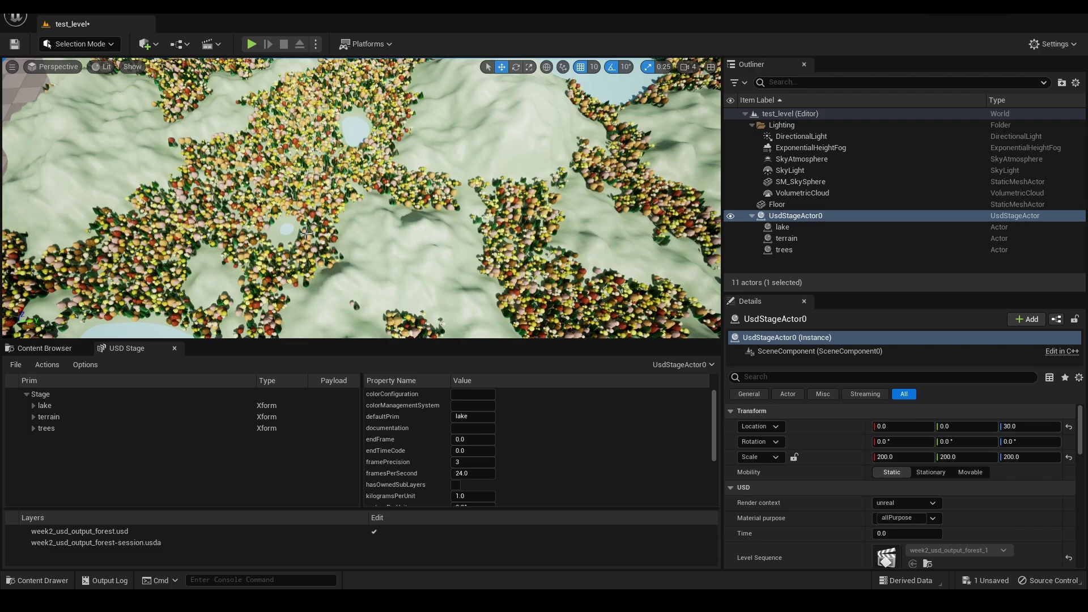
middle_click_drag(406, 177, 353, 283, "alt")
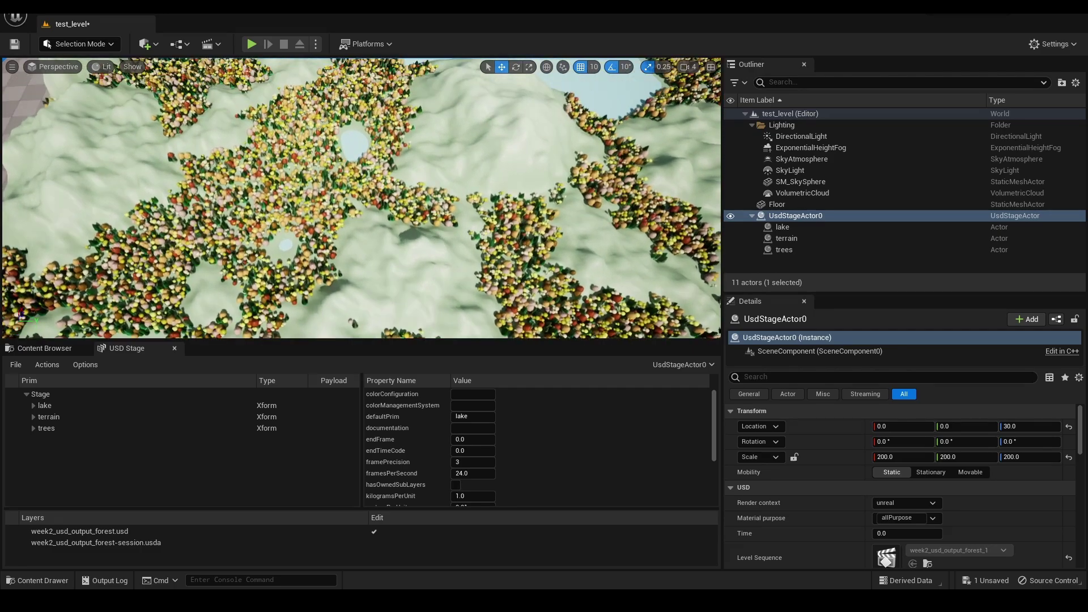
left_click_drag(352, 284, 354, 262, "alt")
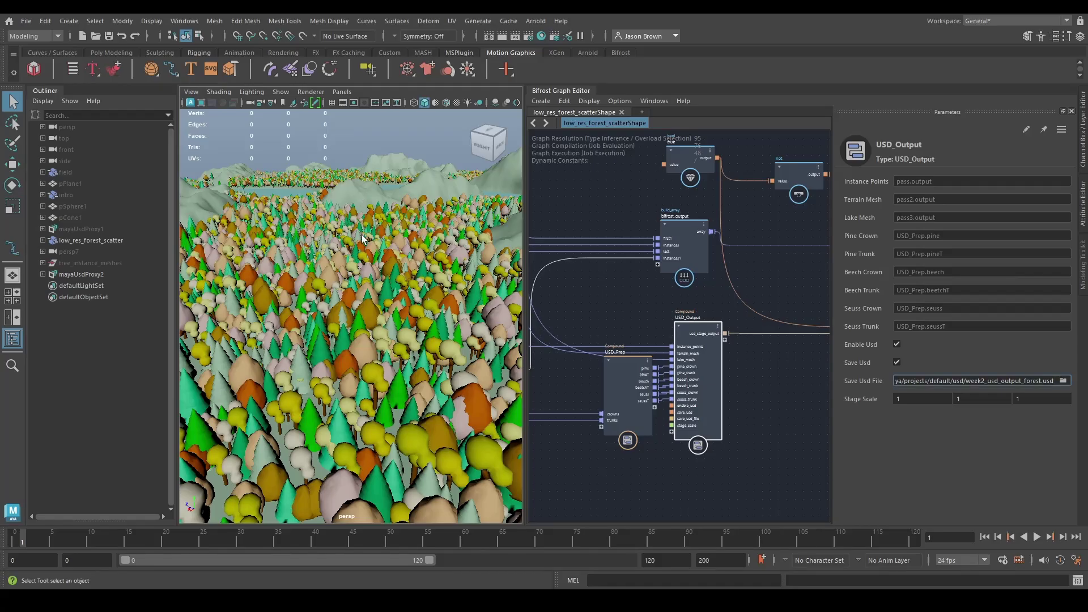
left_click_drag(363, 238, 362, 292, "alt")
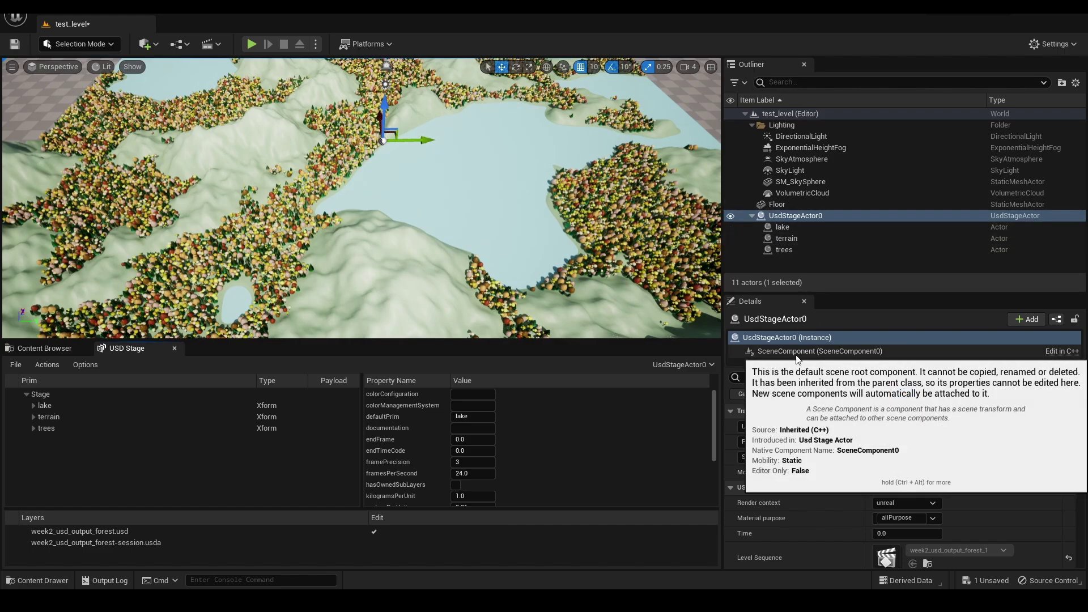
Inspect the terrain actor's terrain_mesh_0 component, opening its static mesh in the mesh editor and closing it again
left_click(791, 243)
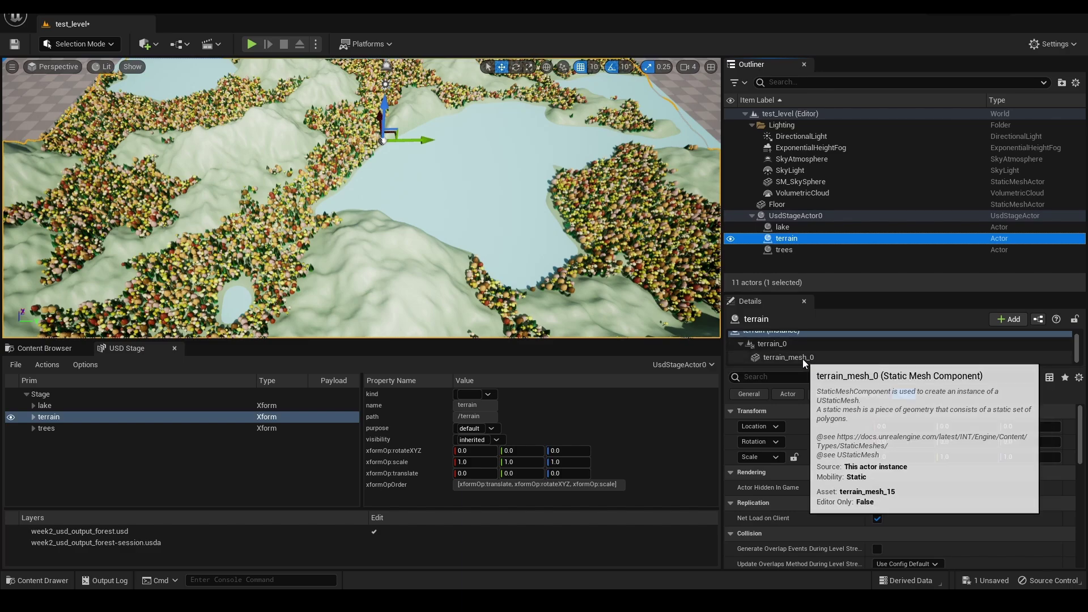
left_click(804, 359)
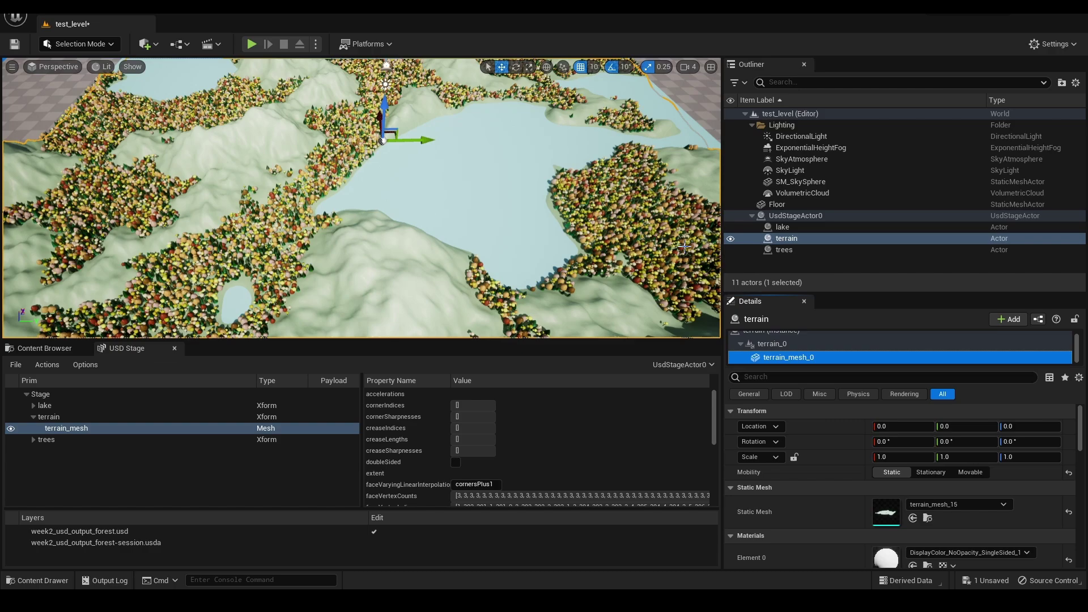
scroll(916, 470, "down", 3)
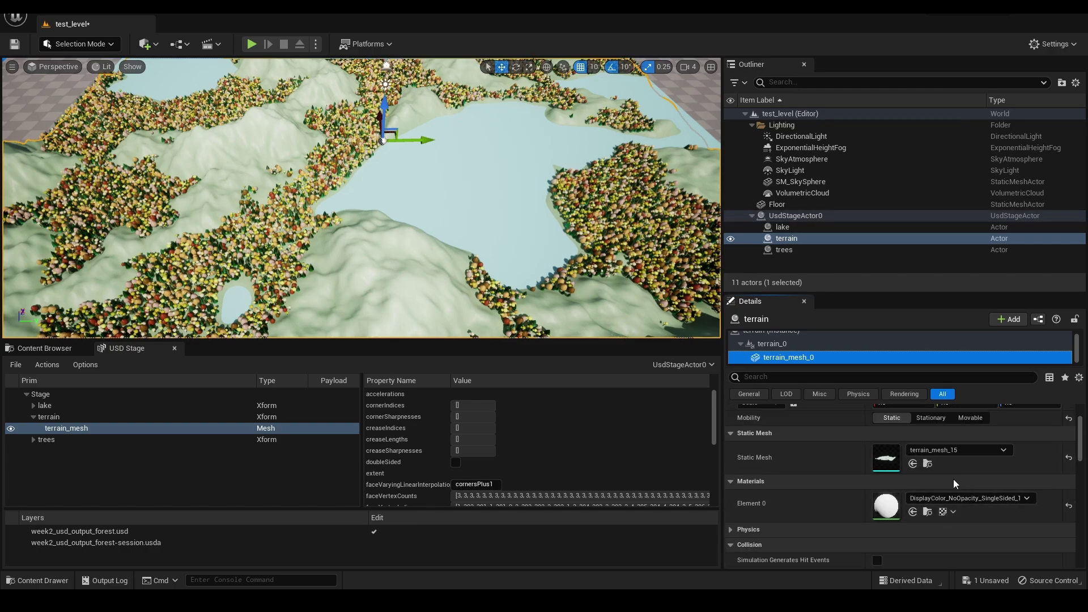
scroll(953, 478, "up", 1)
double_click(886, 476)
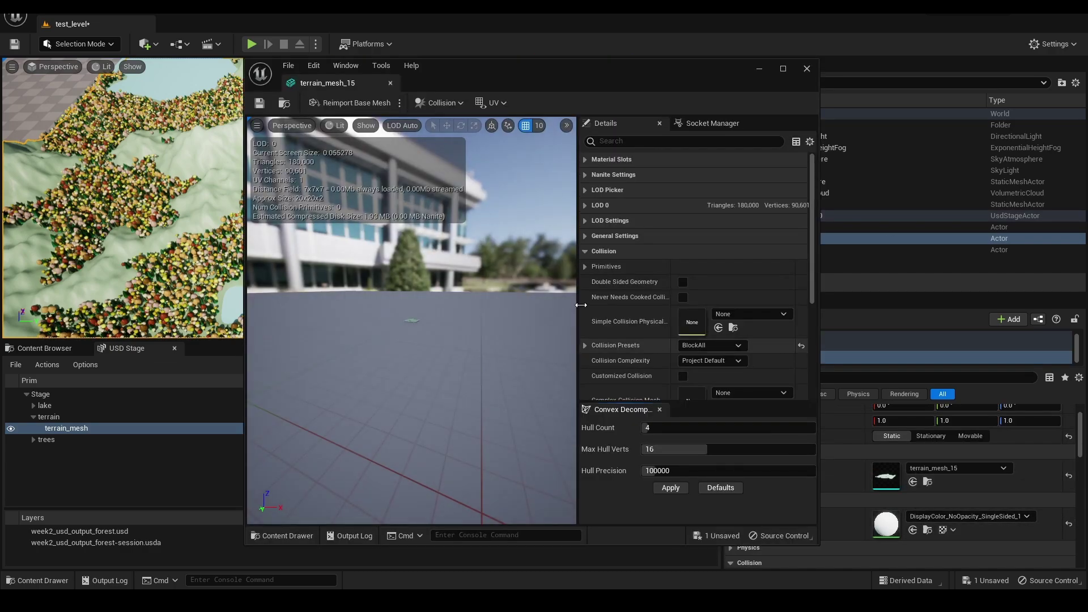
left_click(807, 69)
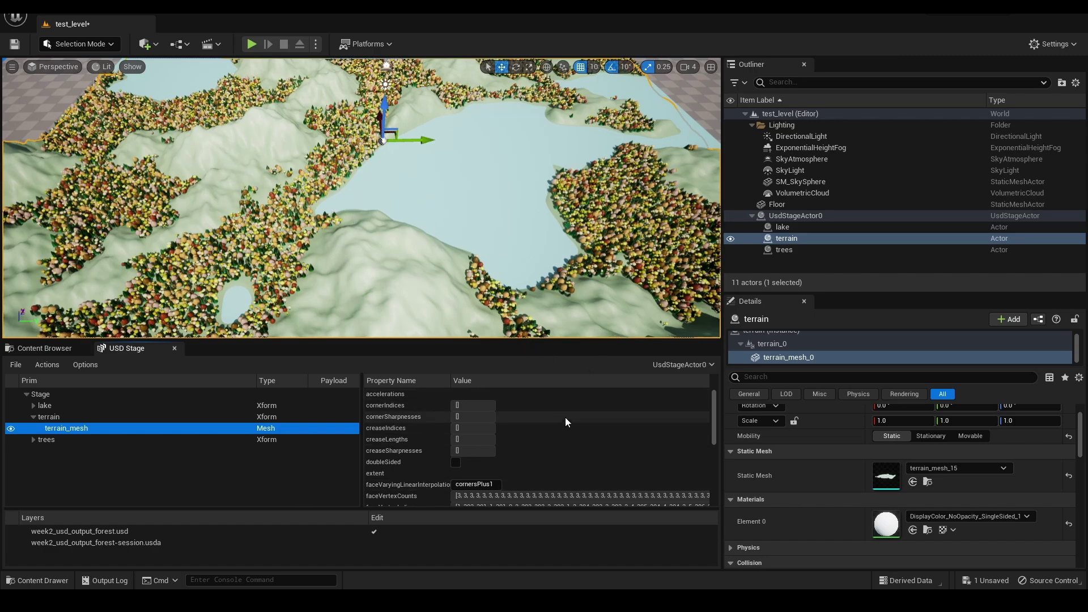
Select the trees actor, expand its instancer prim in the USD Stage down to the prototypes and read through the tree prototype list
left_click(787, 251)
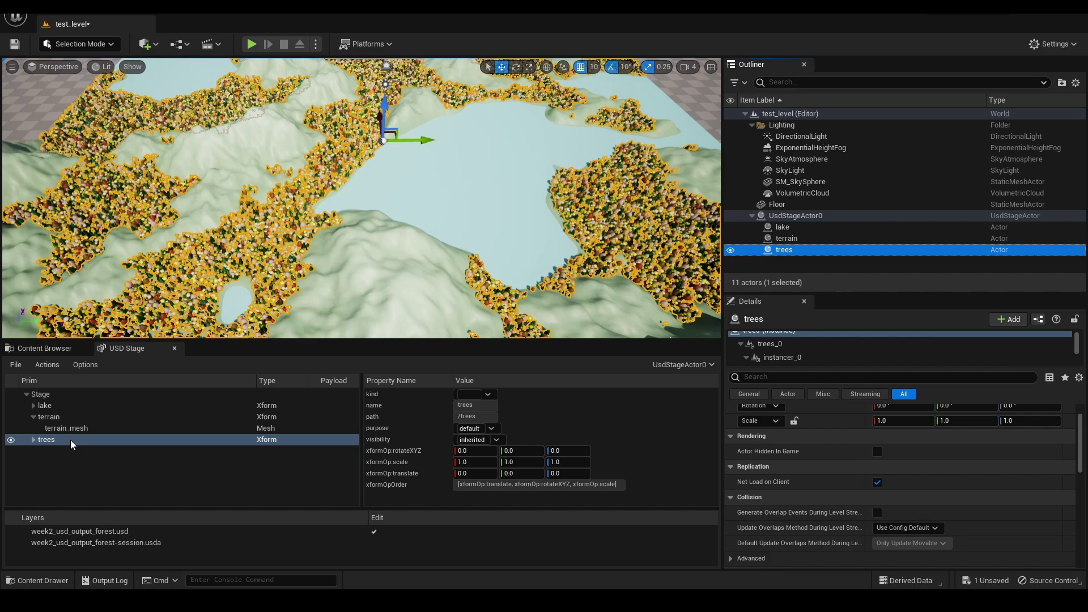
left_click(35, 439)
left_click(35, 439)
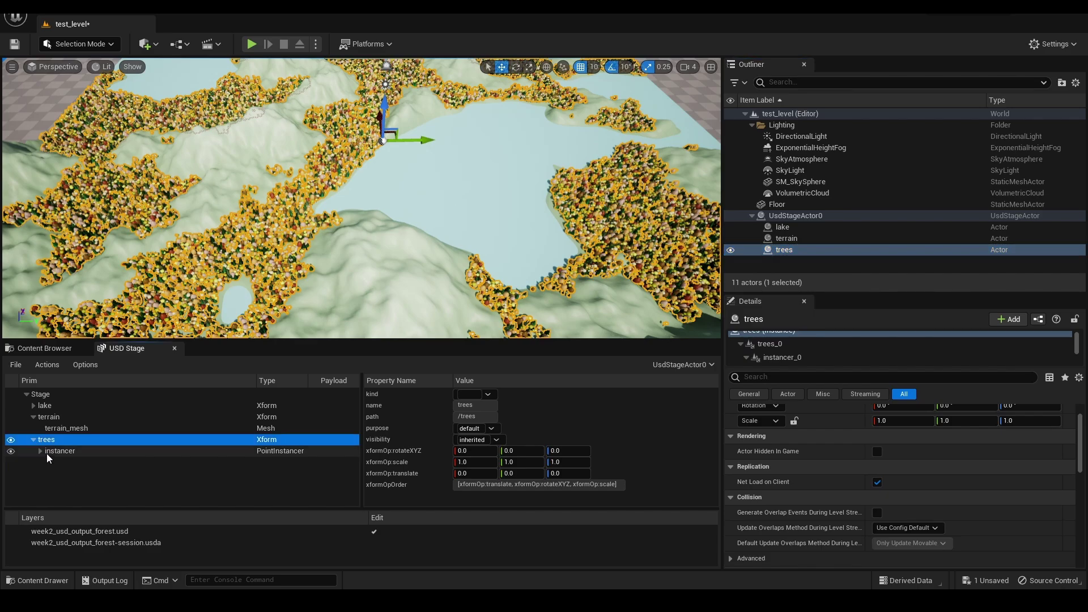
left_click(57, 452)
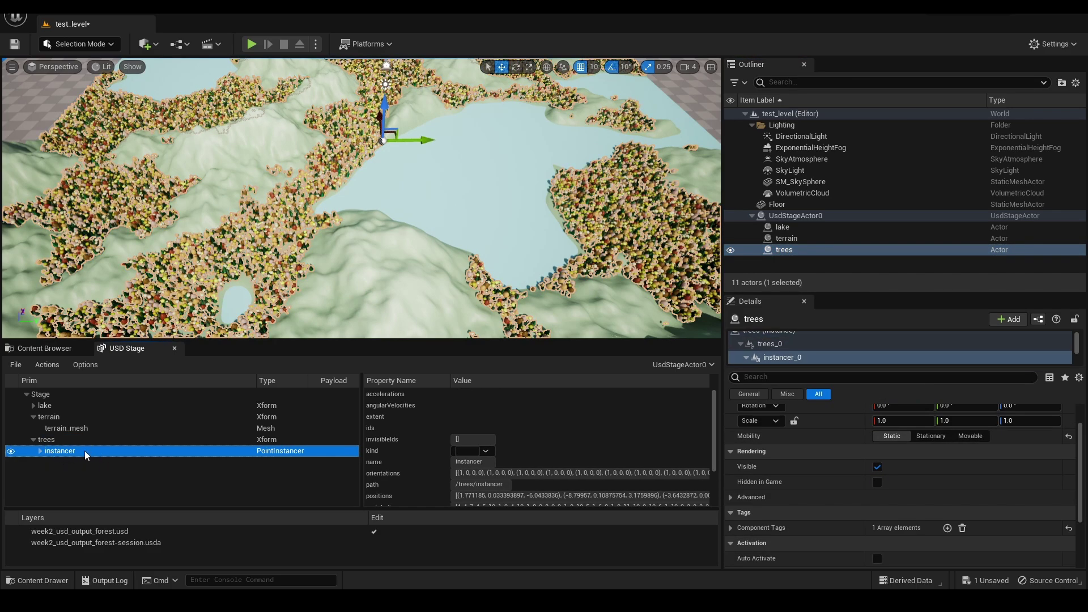
left_click(39, 451)
left_click(47, 463)
scroll(138, 471, "down", 1)
scroll(138, 471, "down", 3)
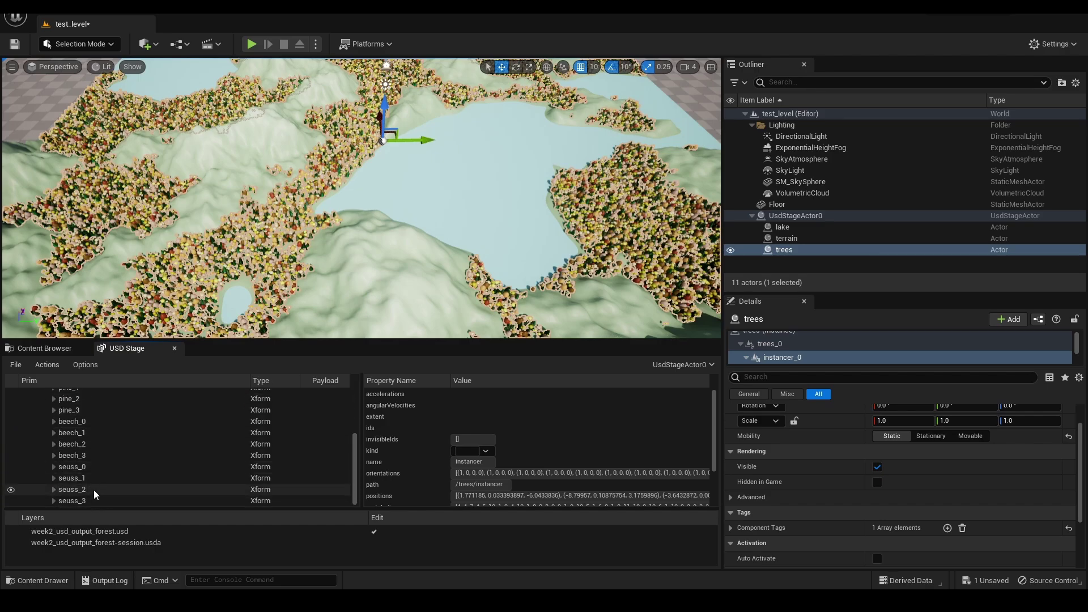
scroll(110, 487, "up", 2)
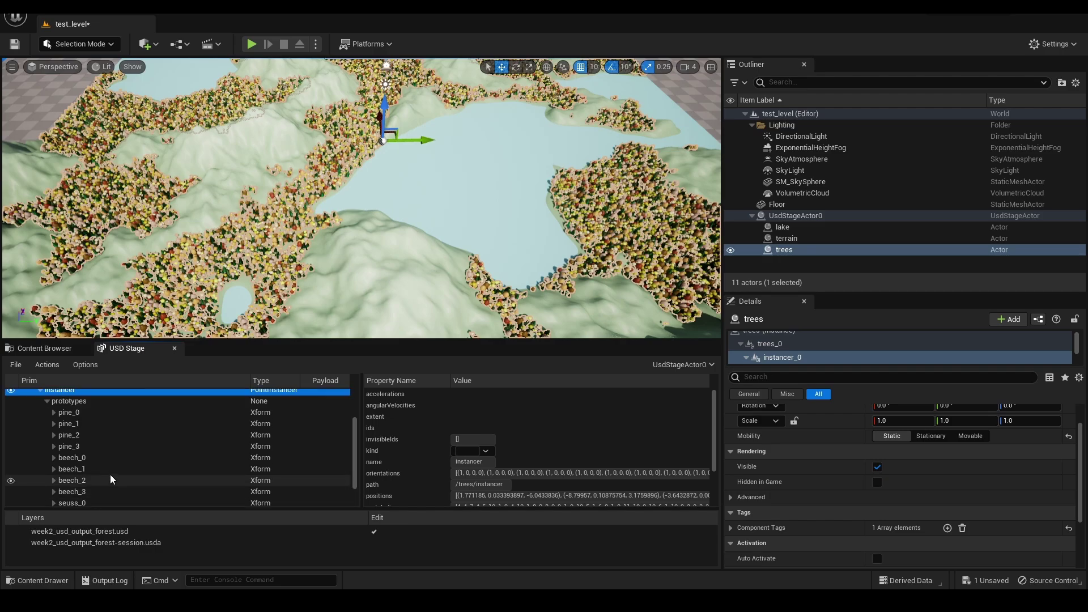
scroll(105, 447, "up", 1)
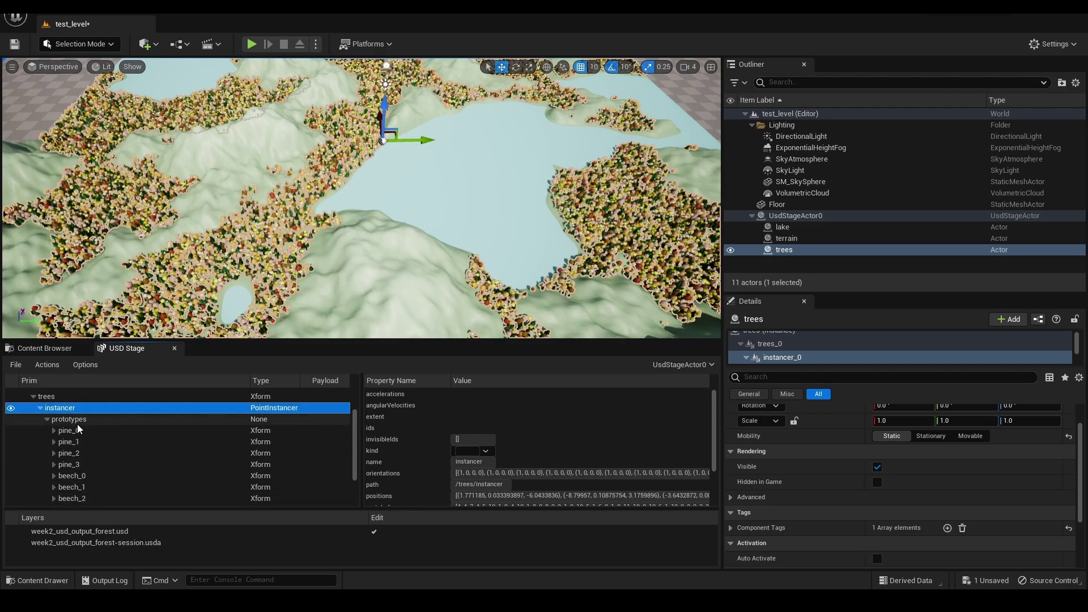
Check the properties of prototypes pine_1, pine_2 and pine_3, collapse the trees prim and view the forest from a lower angle
left_click(78, 442)
left_click(76, 455)
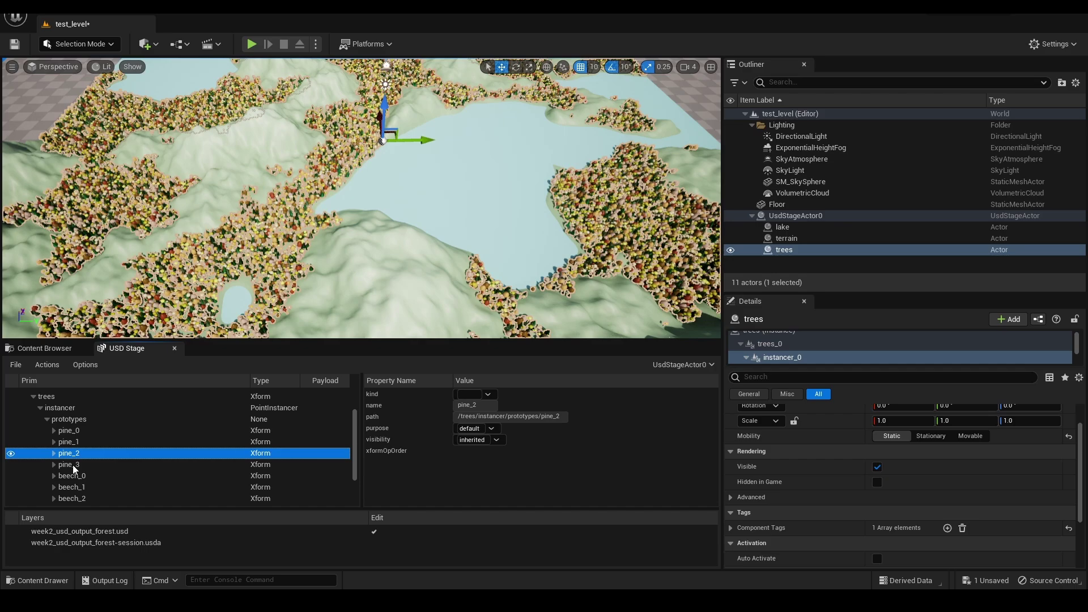
left_click(74, 466)
scroll(82, 444, "up", 1)
left_click(75, 439)
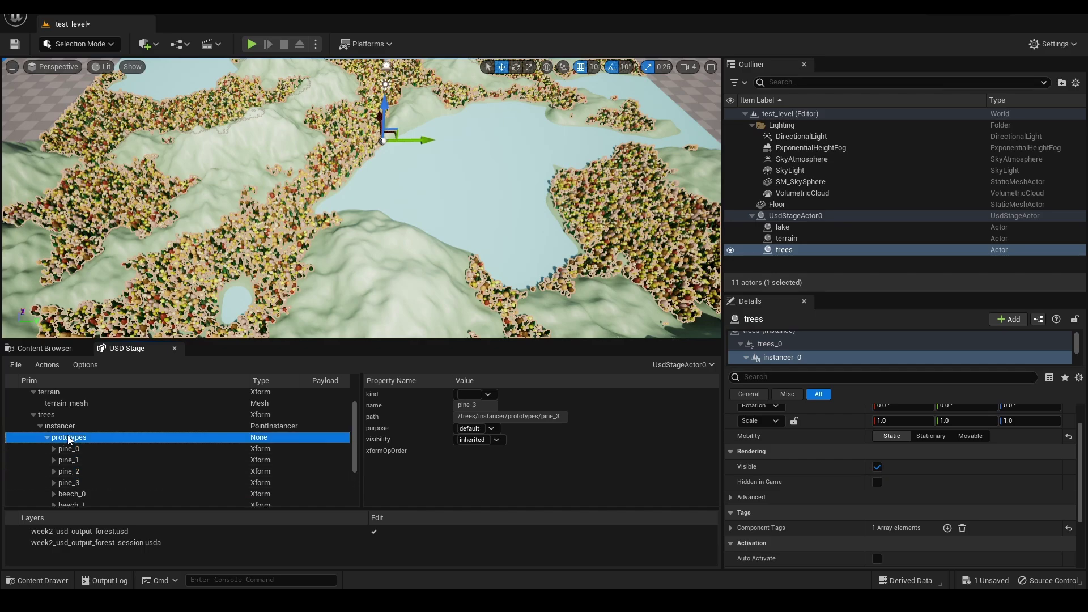
left_click(33, 414)
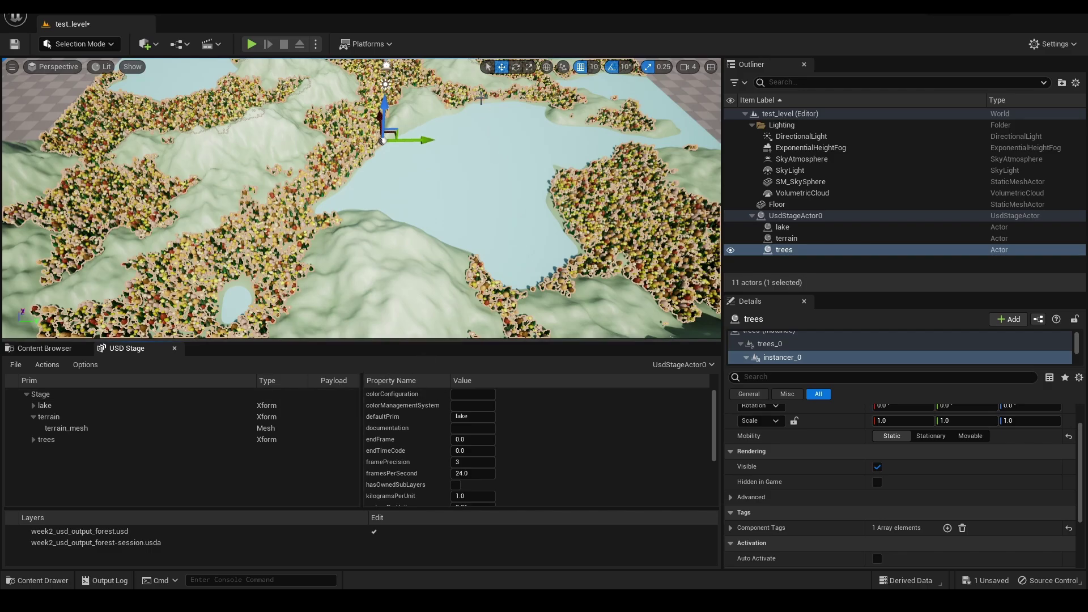
left_click_drag(406, 185, 464, 141, "alt")
right_click_drag(418, 140, 418, 139)
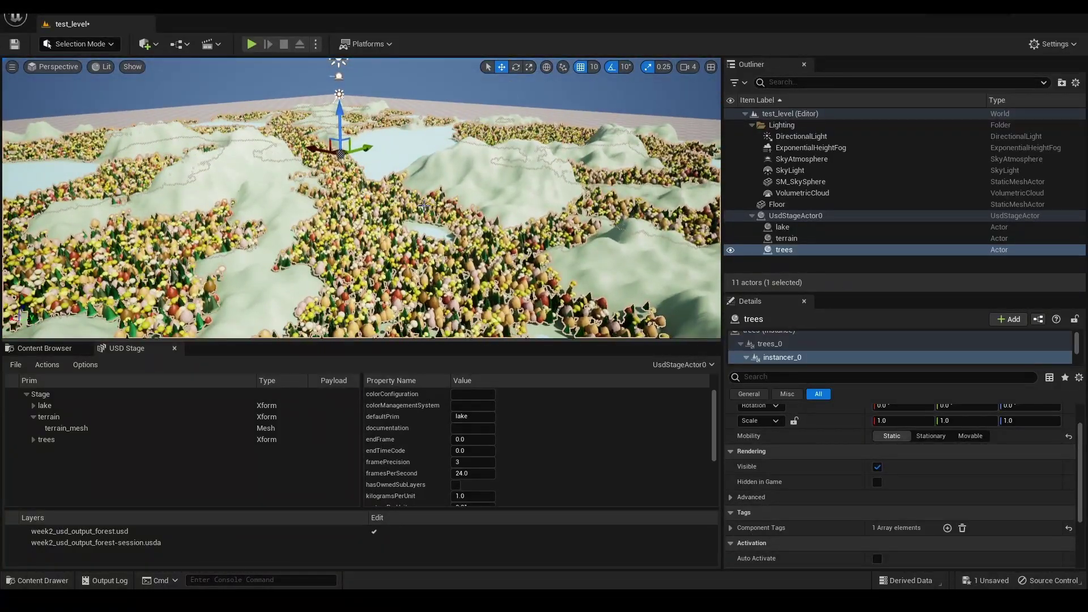
Switch to Maya and open the fieldShape graph alongside low_res_forest_scatterShape in the Bifrost Graph Editor
key("alt+Tab")
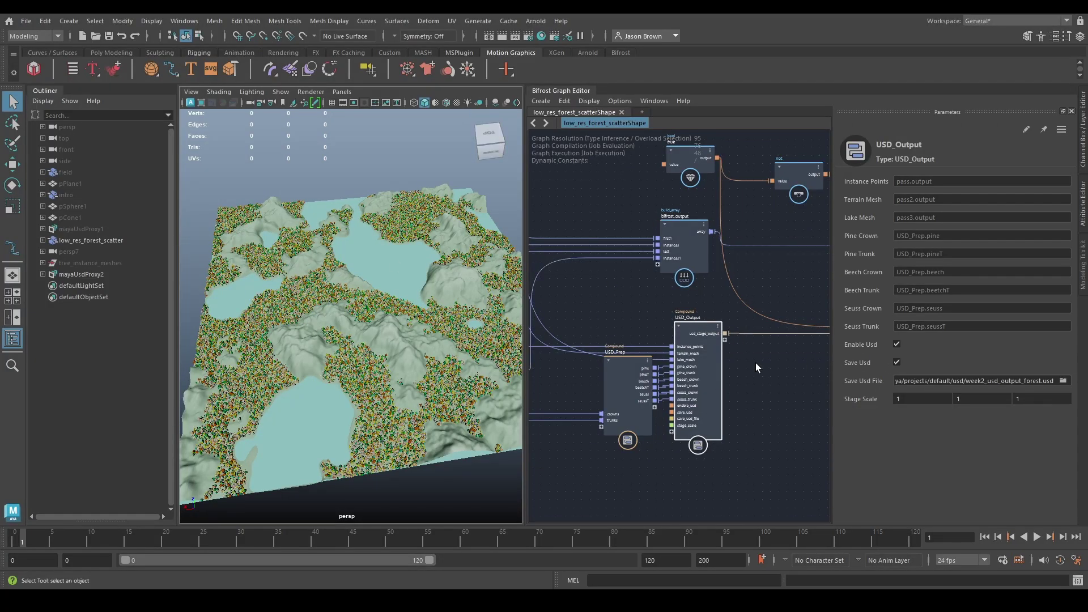
scroll(617, 399, "down", 3)
middle_click_drag(615, 400, 748, 371, "alt")
middle_click_drag(578, 377, 755, 406, "alt")
mouse_move(596, 394)
middle_mouse_down("alt")
mouse_move(784, 415)
mouse_move(812, 389)
middle_mouse_up("alt")
middle_click_drag(538, 369, 807, 397, "alt")
middle_click_drag(547, 404, 735, 430, "alt")
scroll(684, 385, "up", 3)
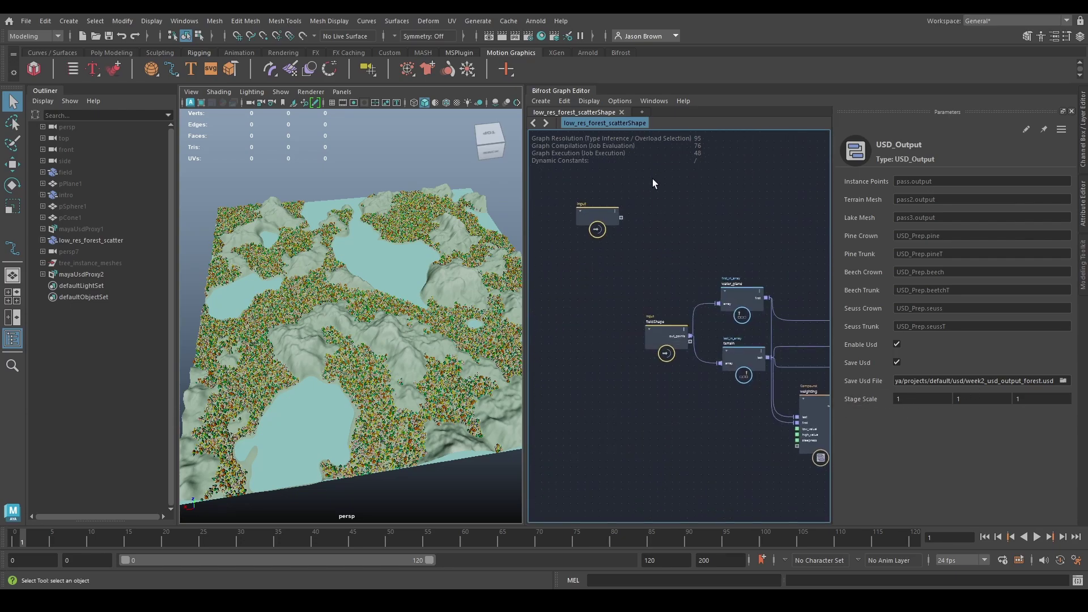
left_click(642, 112)
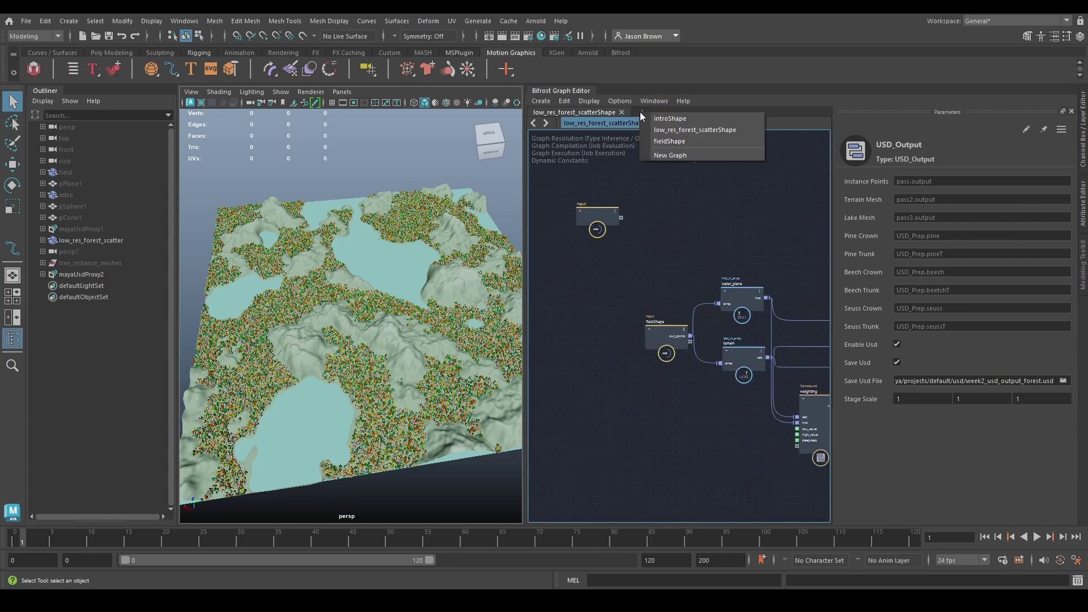
left_click(665, 144)
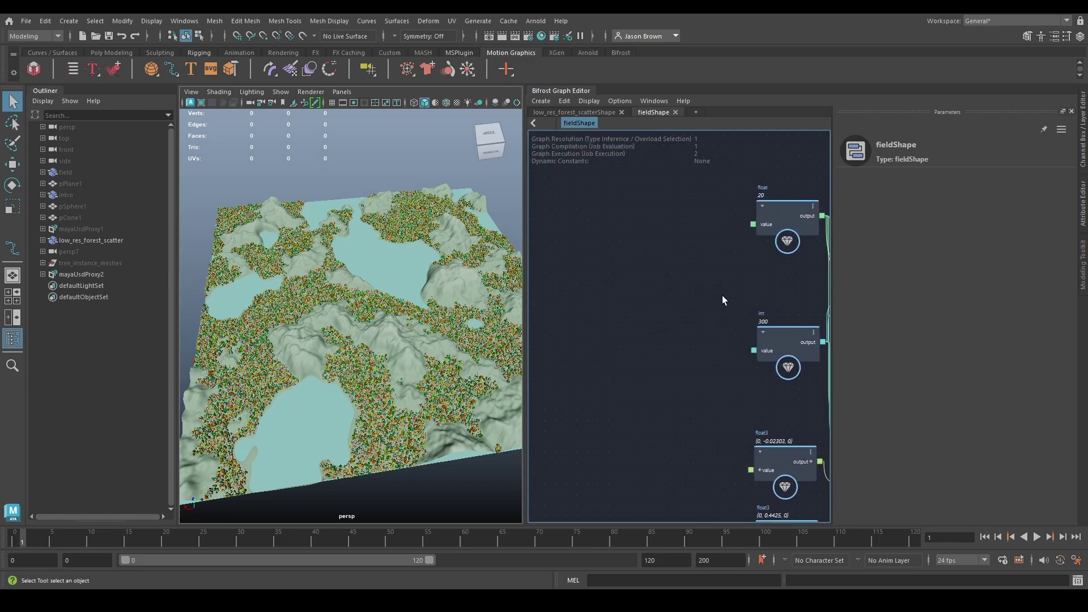
Set the seed of the fractal_noise_field node in the terrain (basic) group to 3 and return to the low_res_forest_scatterShape graph
middle_click_drag(808, 391, 462, 245, "alt")
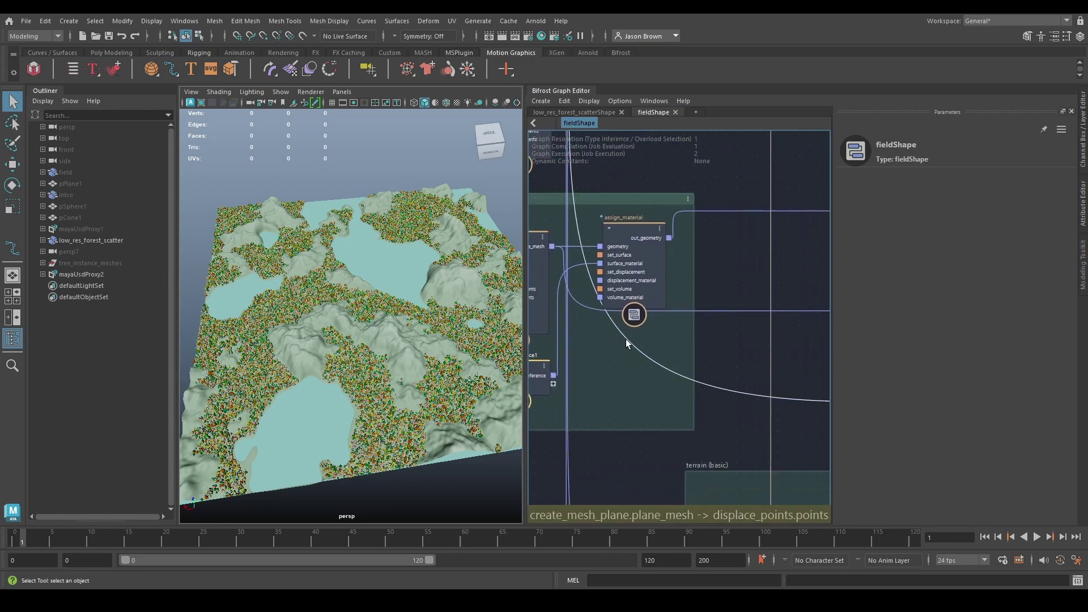
middle_click_drag(625, 339, 791, 373, "alt")
middle_click_drag(651, 244, 651, 356, "alt")
middle_click_drag(697, 327, 490, 319, "alt")
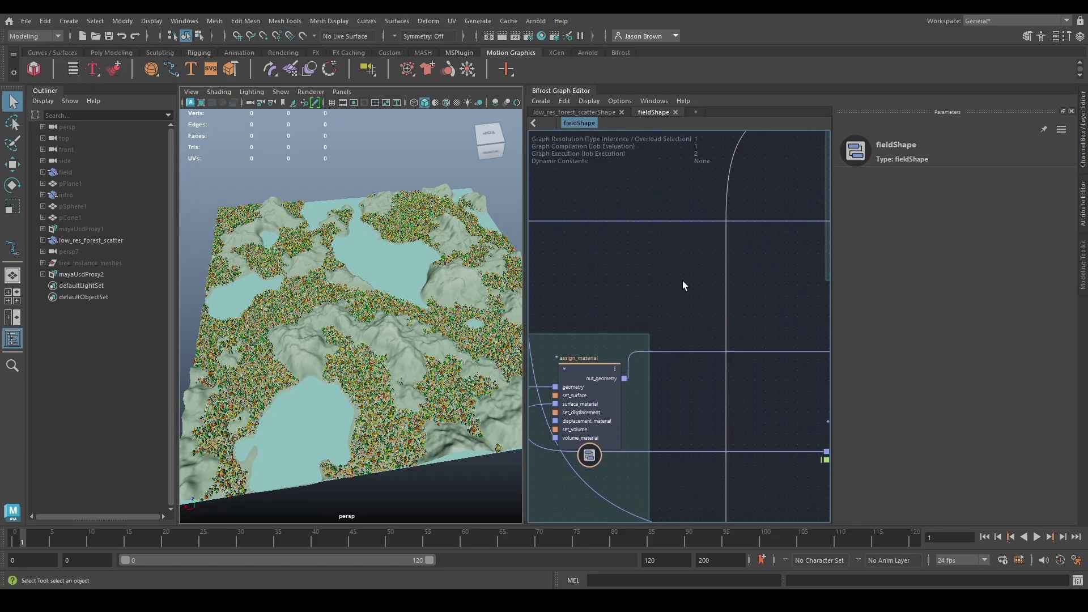
scroll(749, 307, "down", 3)
middle_click_drag(778, 241, 624, 328, "alt")
scroll(625, 306, "up", 1)
scroll(644, 286, "down", 3)
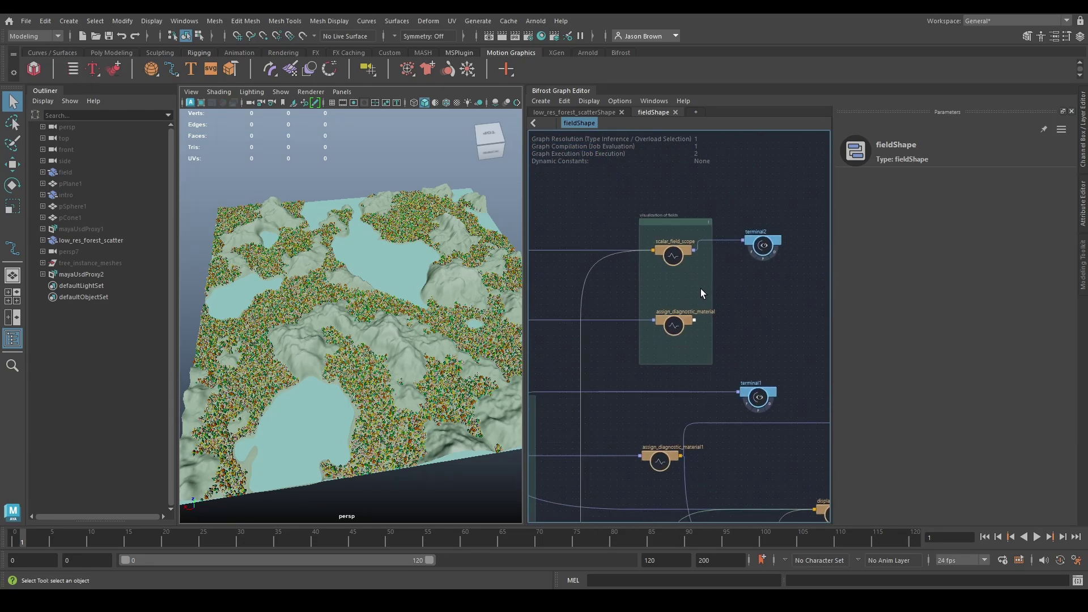
scroll(701, 289, "up", 1)
middle_click_drag(619, 439, 709, 227, "alt")
middle_click_drag(696, 367, 588, 190)
scroll(725, 271, "up", 3)
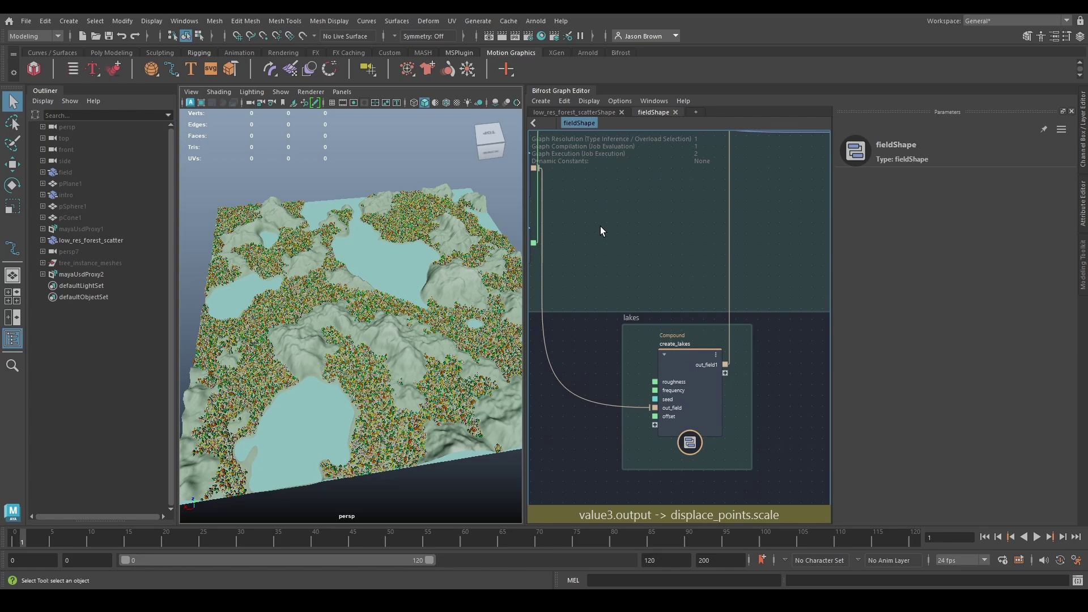
middle_click_drag(614, 227, 542, 429, "alt")
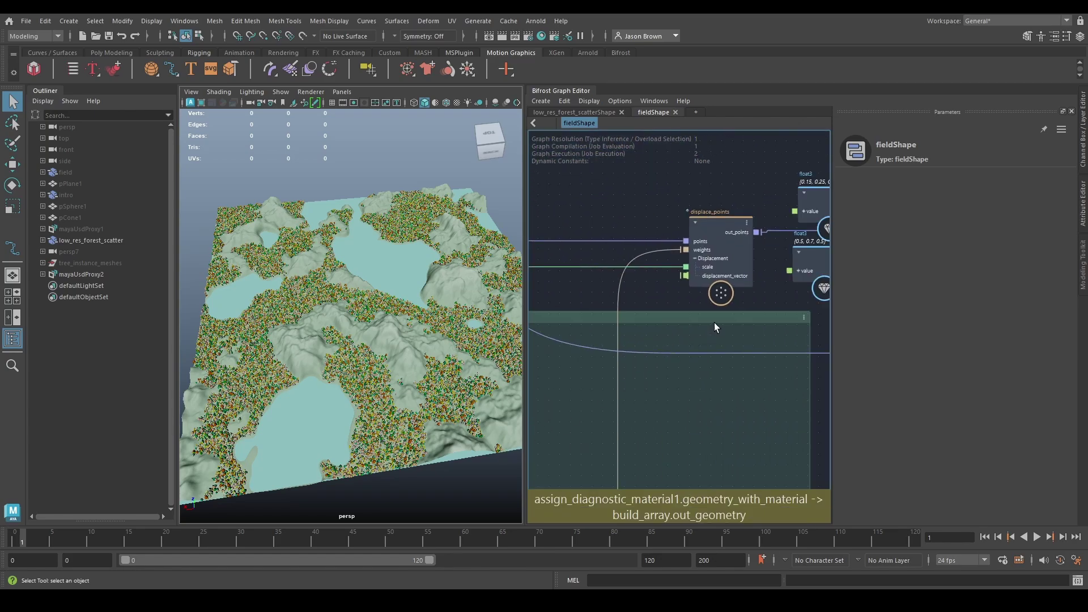
middle_click_drag(714, 322, 707, 345)
middle_click_drag(686, 307, 706, 225)
left_click(650, 305)
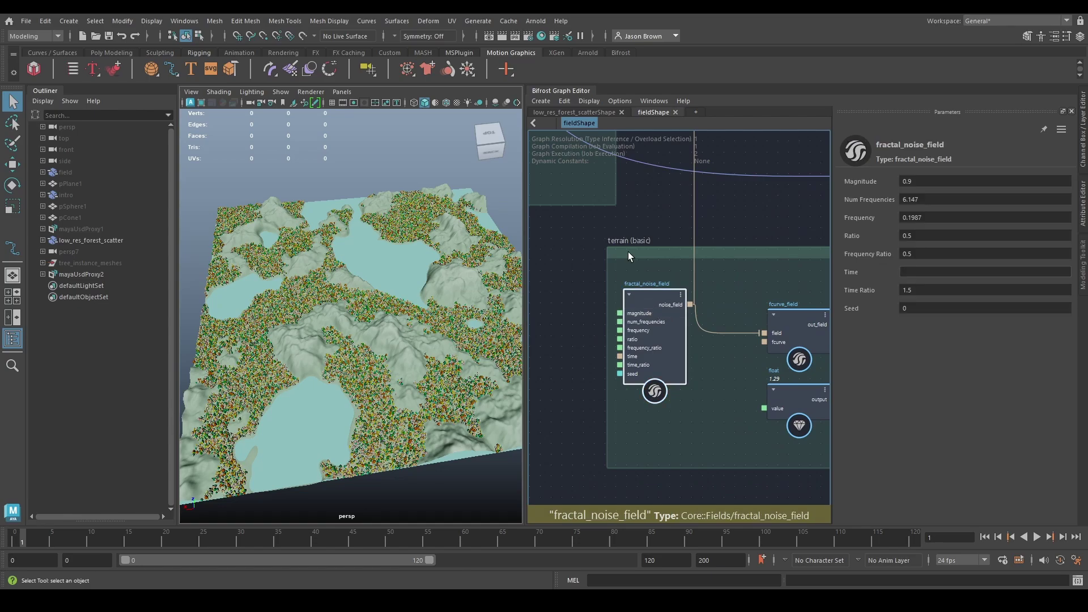
left_click(964, 309)
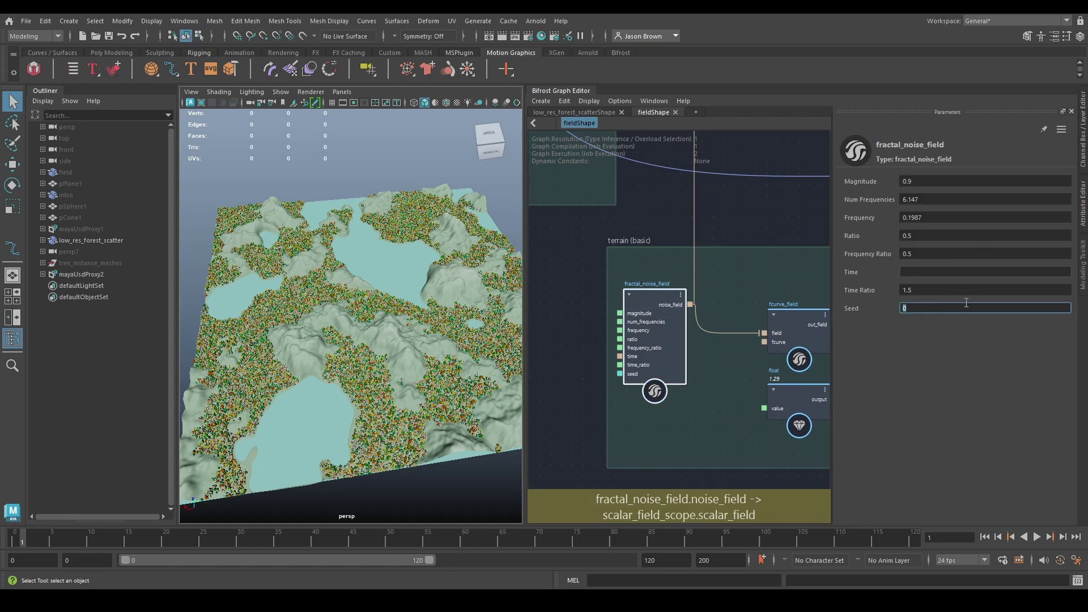
type("3")
key("Return")
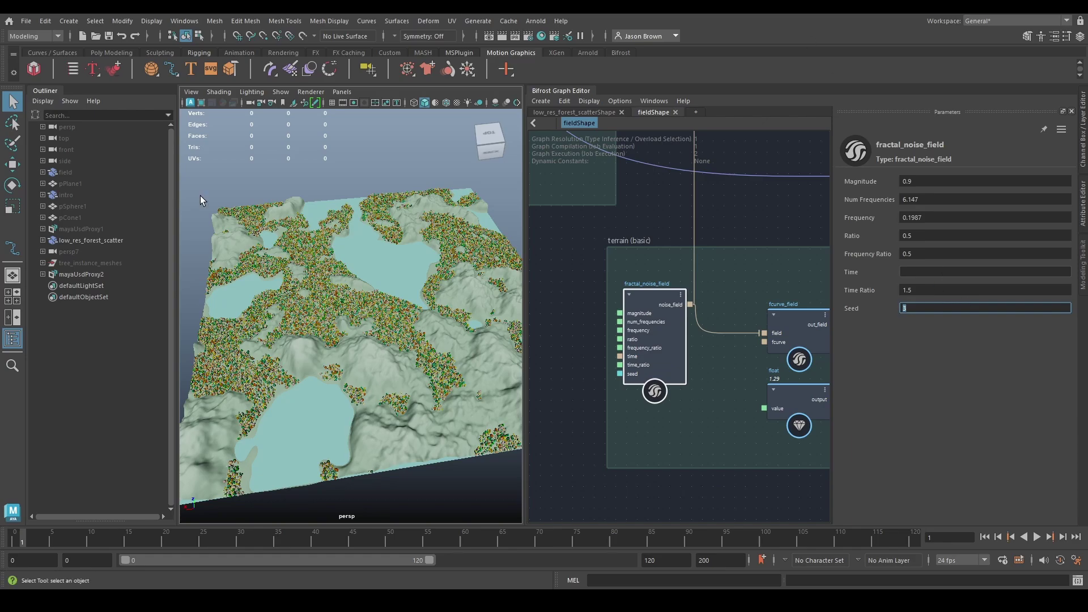
left_click(576, 114)
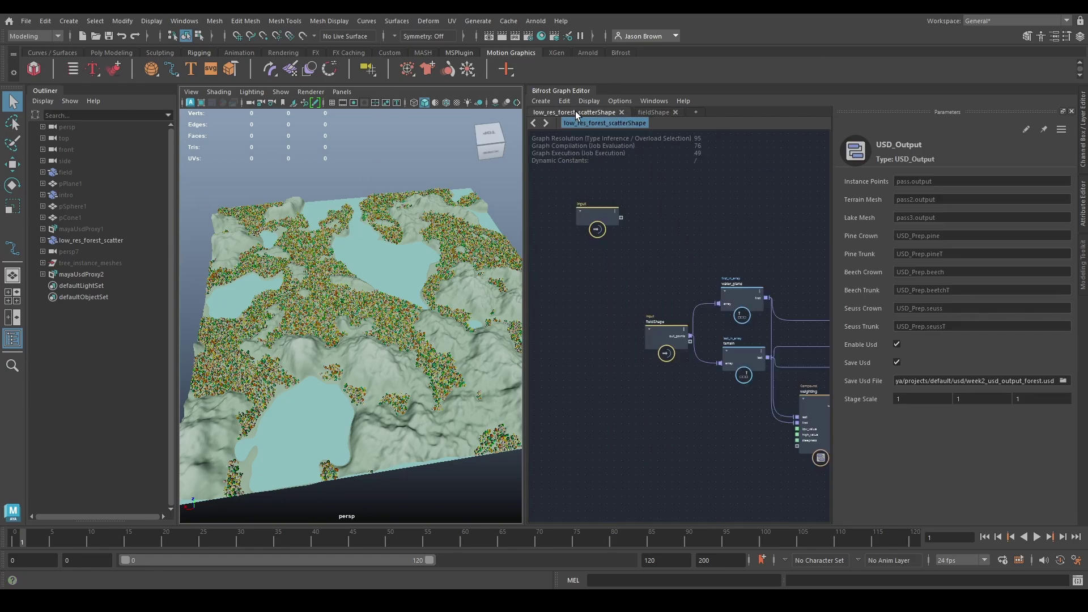
Check the new terrain in Maya, switch to Unreal Engine and reload the USD stage from week2_usd_output_forest.usd
scroll(643, 356, "down", 3)
middle_click_drag(680, 391, 438, 409, "alt")
middle_click_drag(725, 408, 521, 416, "alt")
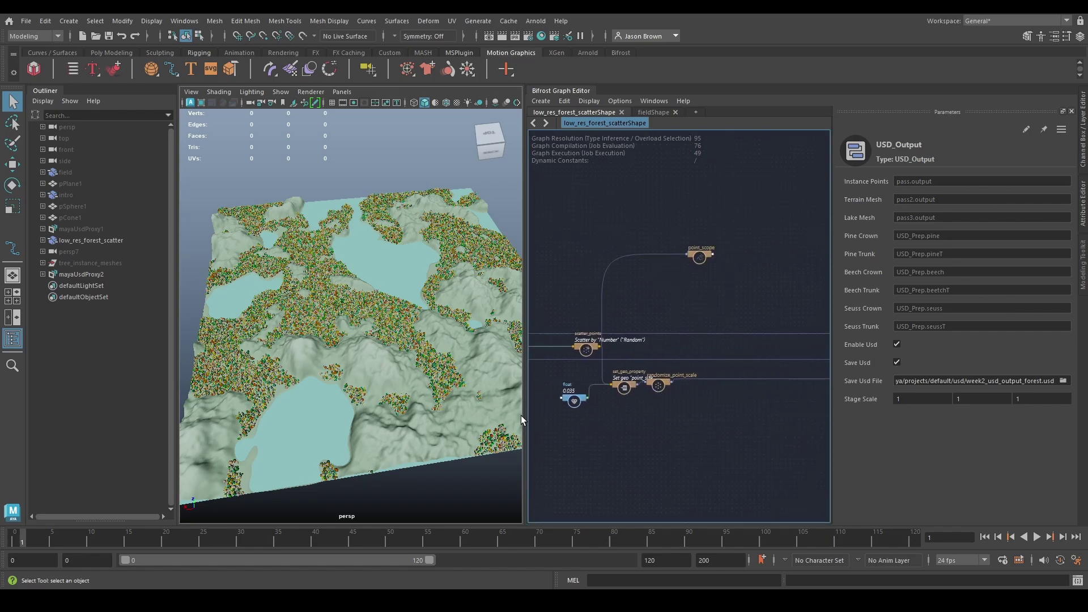
middle_click_drag(683, 423, 800, 420, "alt")
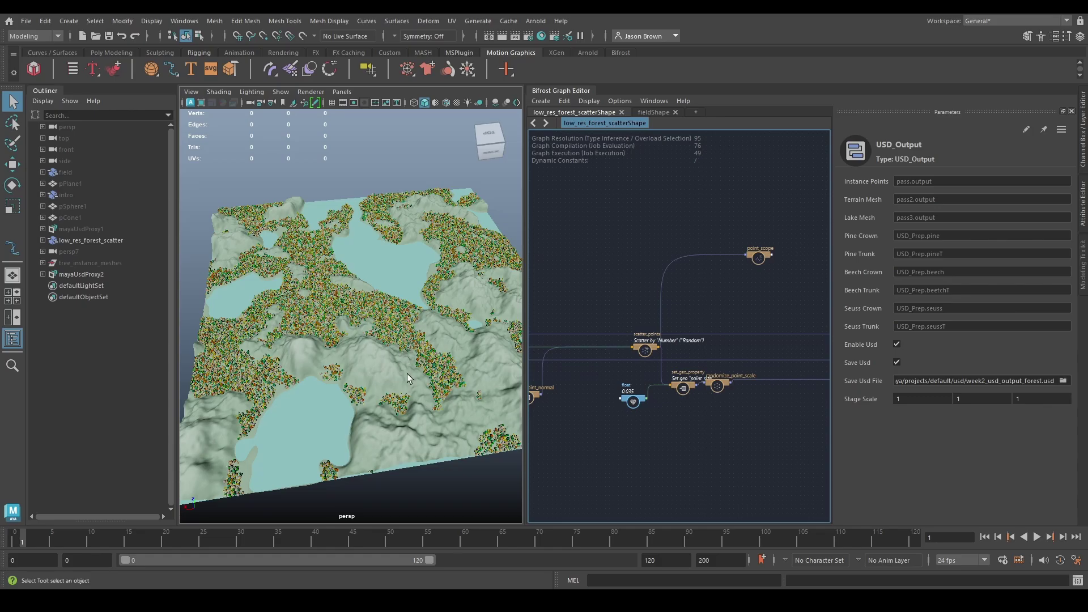
left_click_drag(408, 376, 329, 352, "alt")
right_click_drag(340, 348, 399, 330, "alt")
key("alt+Tab")
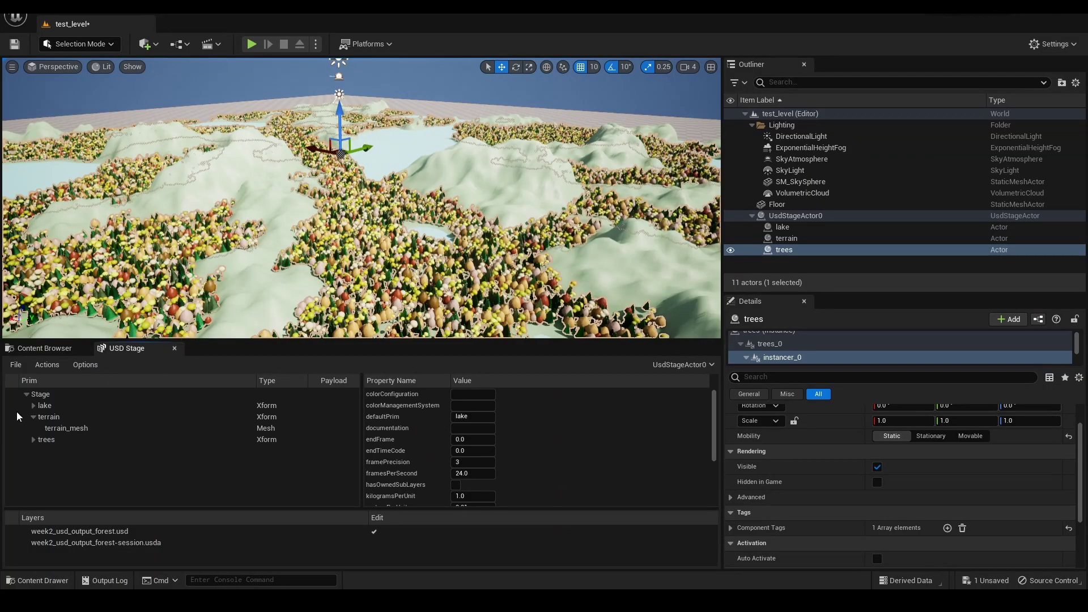
left_click(16, 364)
left_click(24, 457)
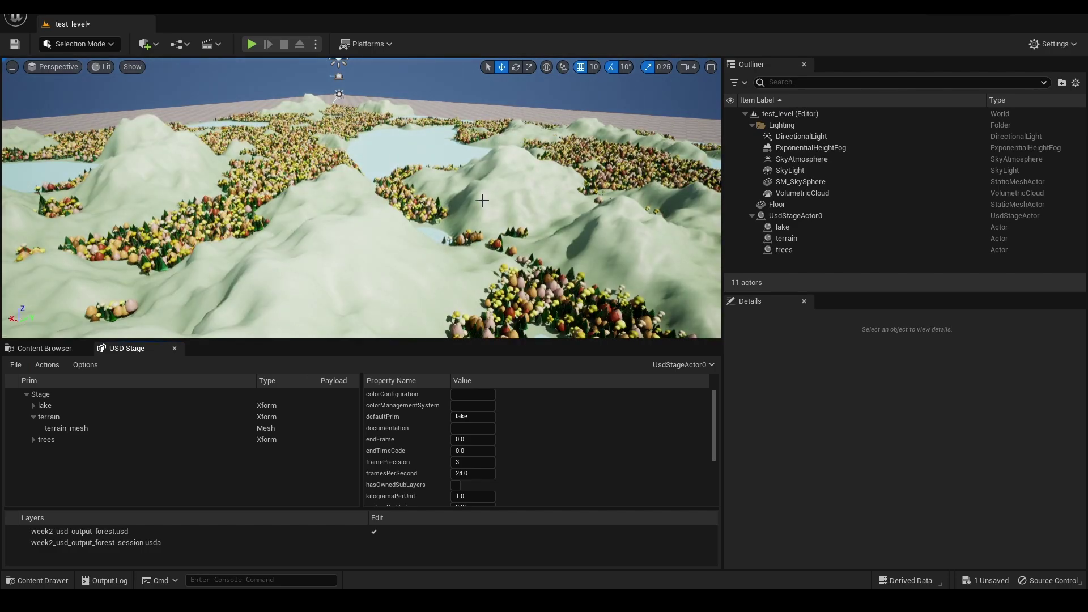
Inspect the reloaded landscape from several angles and reset the state of the USD stage
scroll(402, 212, "down", 10)
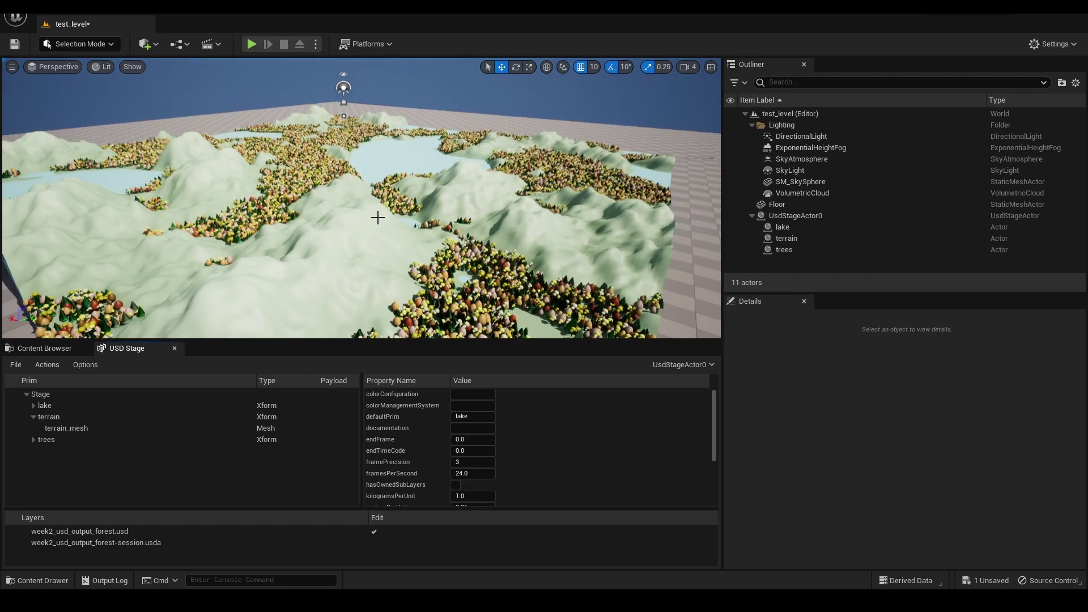
left_click_drag(402, 212, 256, 228, "alt")
right_click_drag(257, 229, 149, 221)
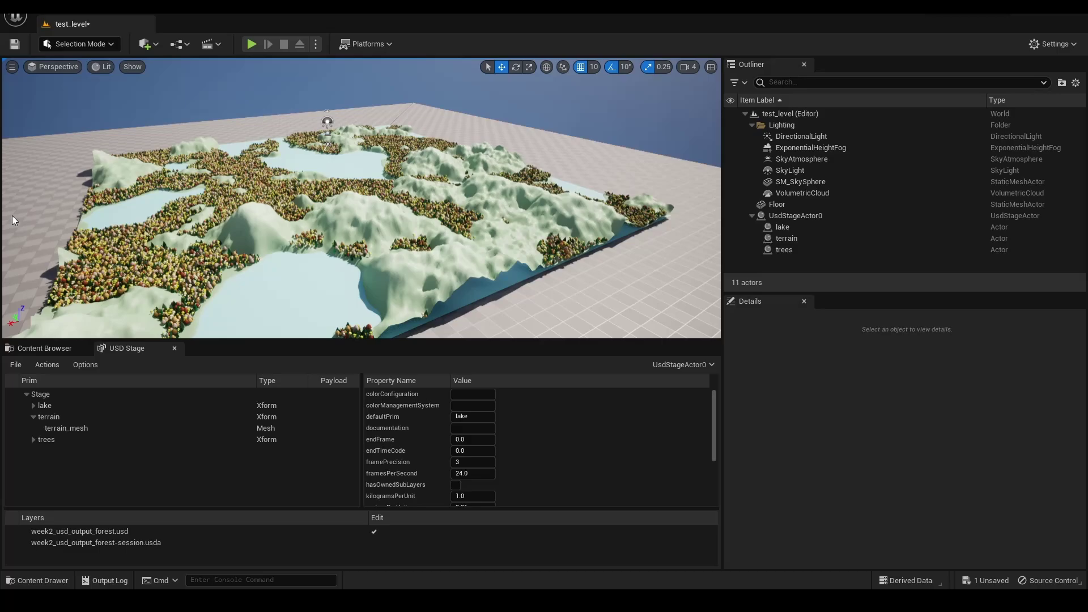
left_click_drag(68, 217, 70, 249, "alt")
left_click_drag(166, 208, 134, 238)
left_click(16, 365)
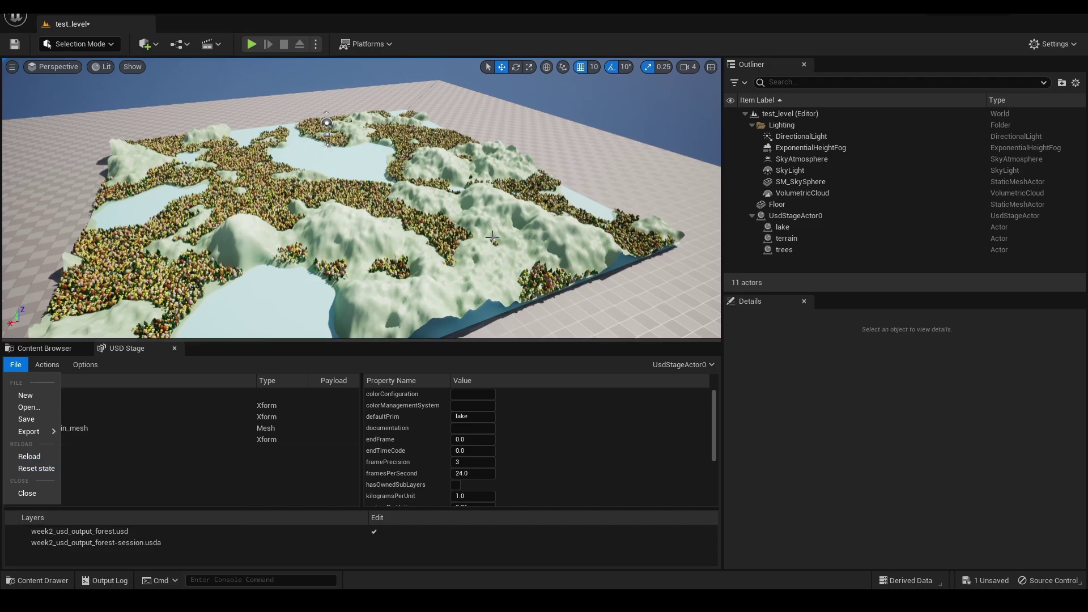
left_click(34, 468)
Play the level, run the third-person character over the hills, forest and lake with a jump, and end the play session
left_click_drag(480, 231, 447, 229, "alt")
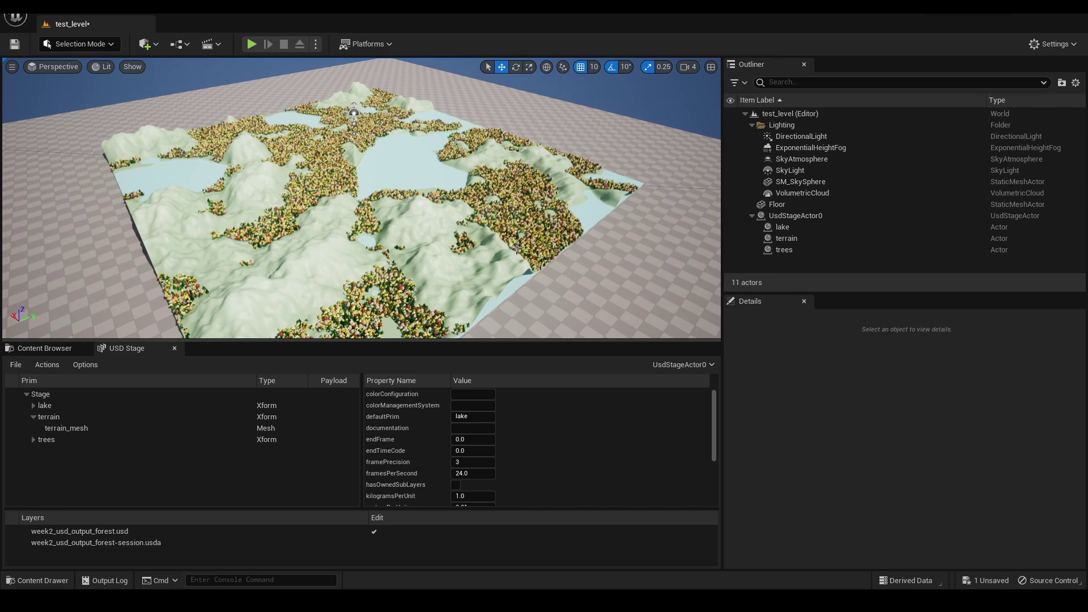
left_click_drag(570, 200, 468, 200, "alt")
right_click_drag(566, 182, 472, 205)
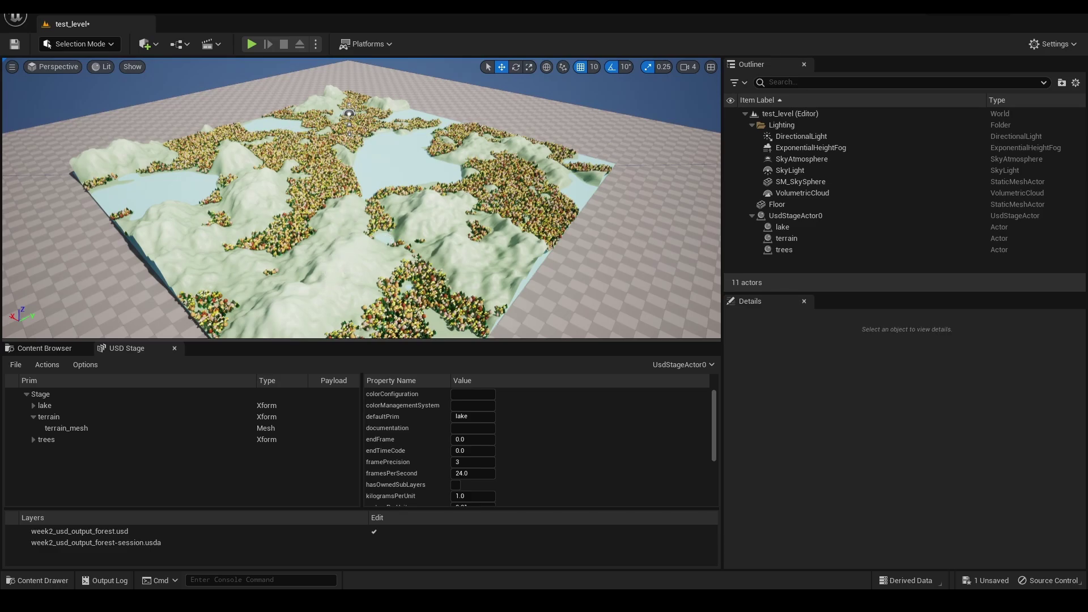
left_click_drag(442, 181, 165, 170, "alt")
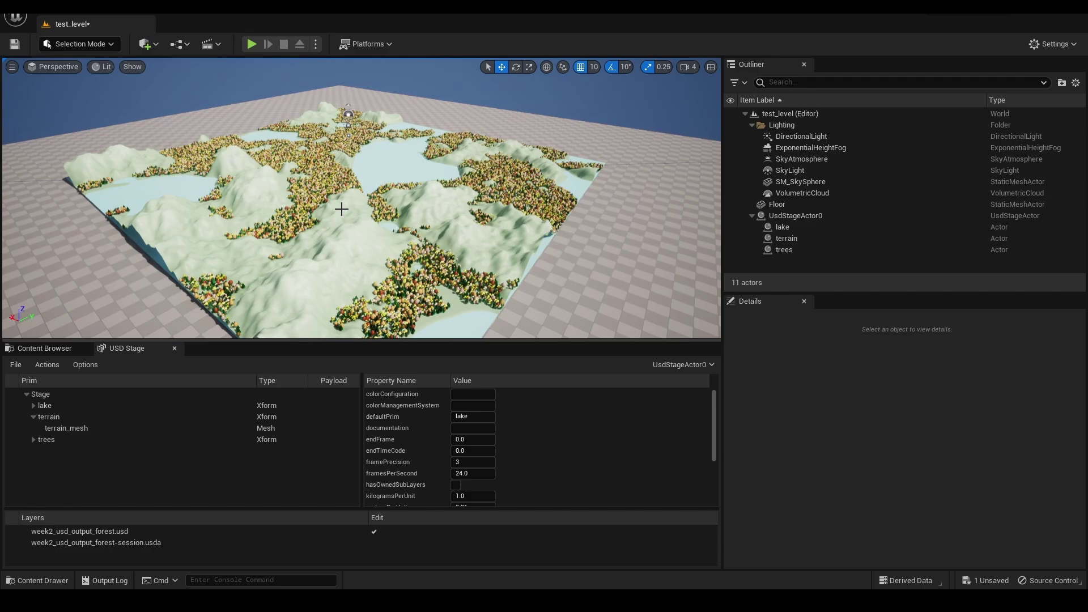
scroll(342, 212, "up", 10)
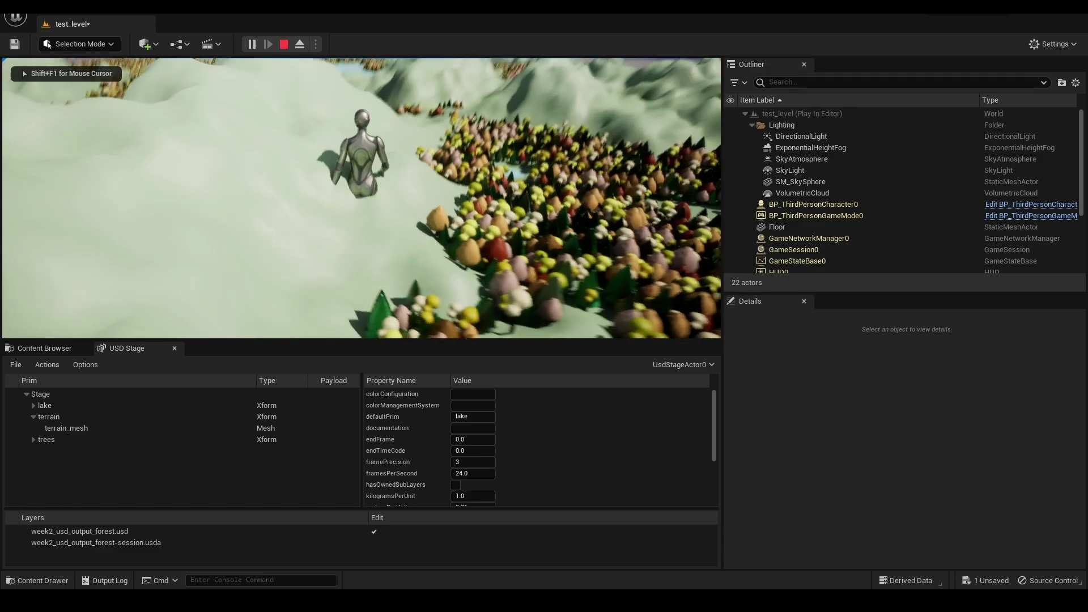
key("w")
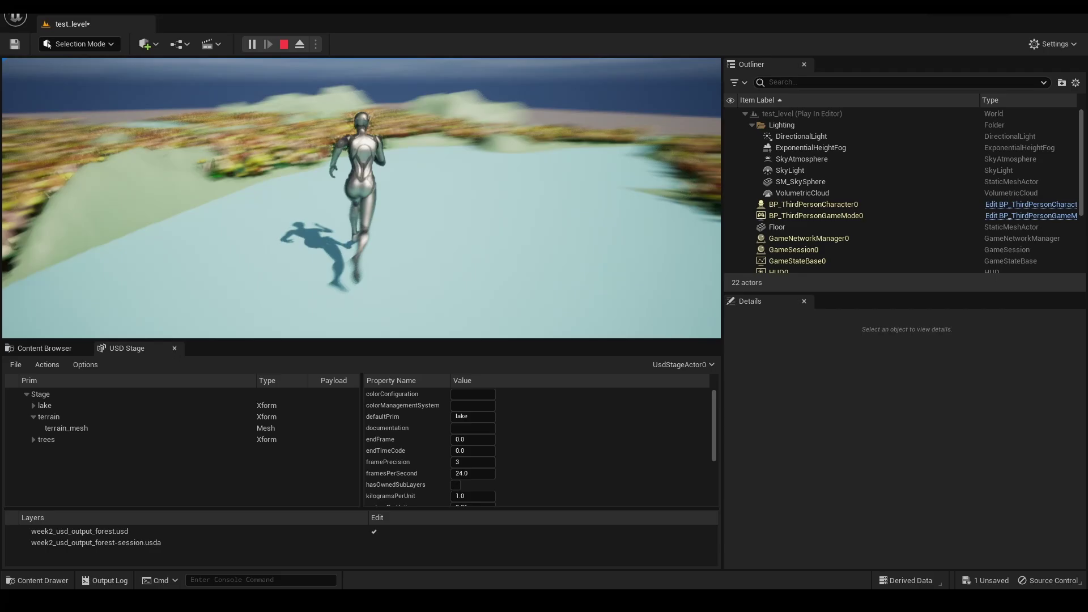
key("w")
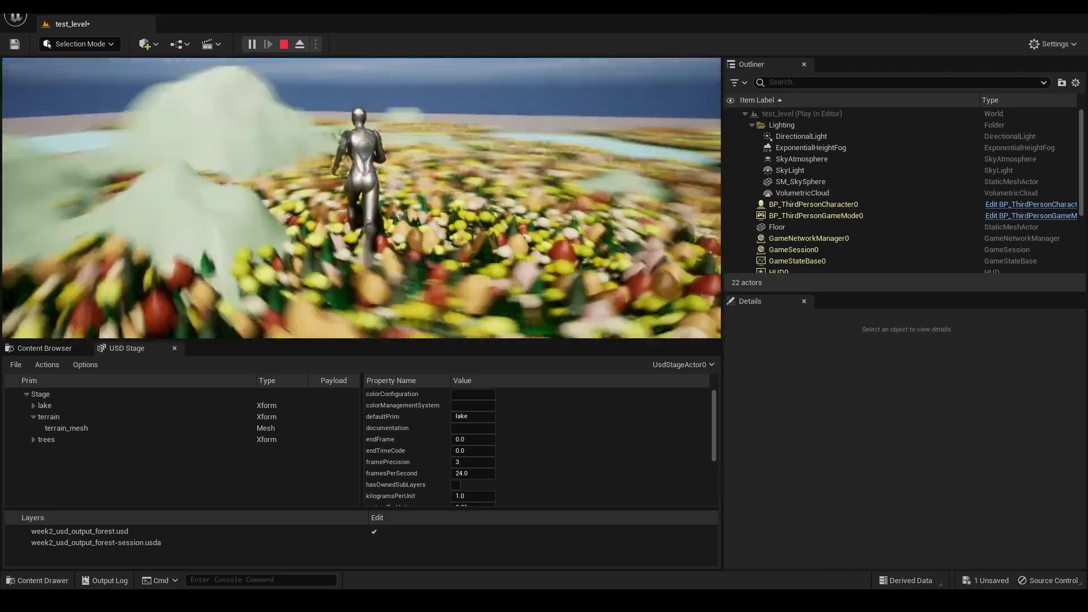
key("w")
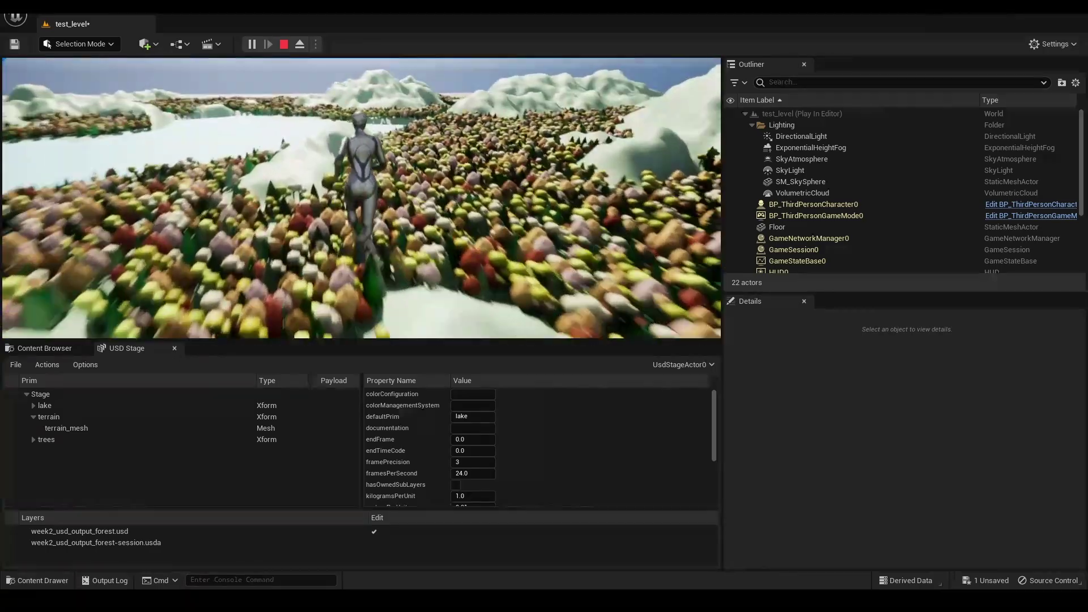
key("w")
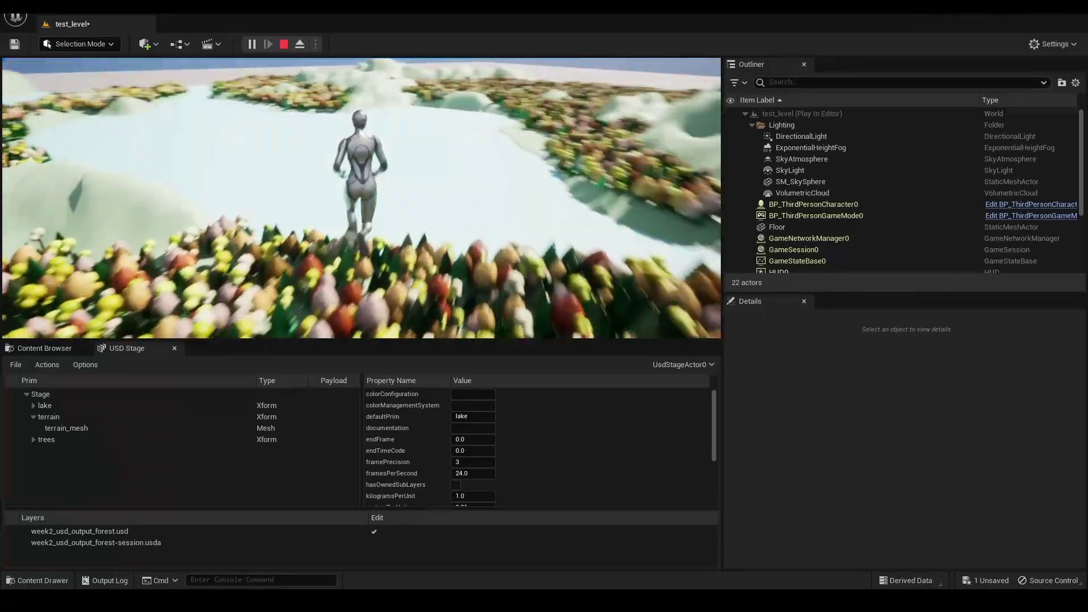
key("w")
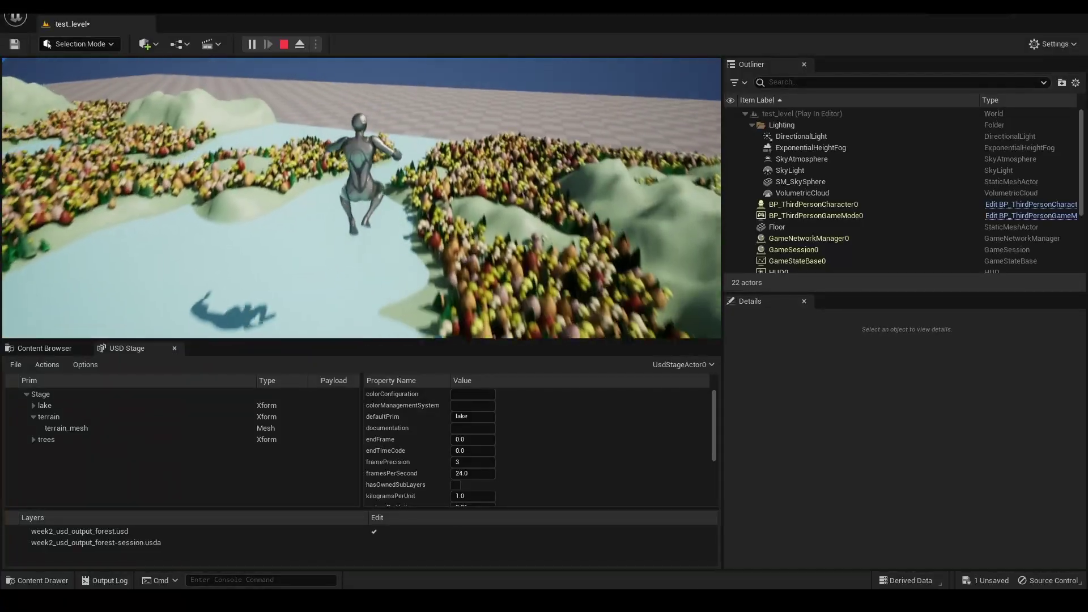
key("space")
key("w")
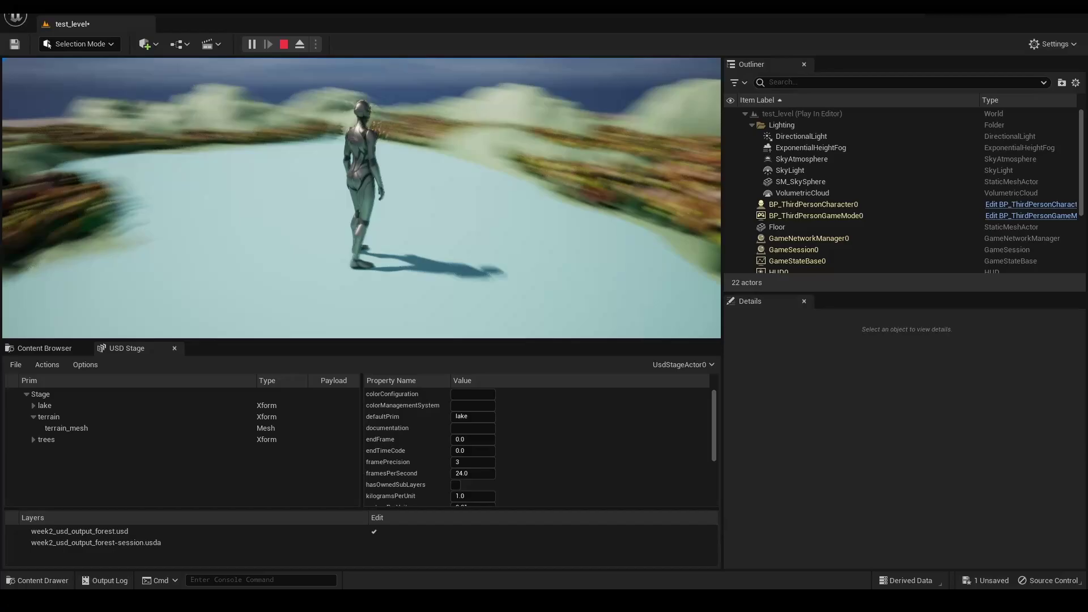
key("Escape")
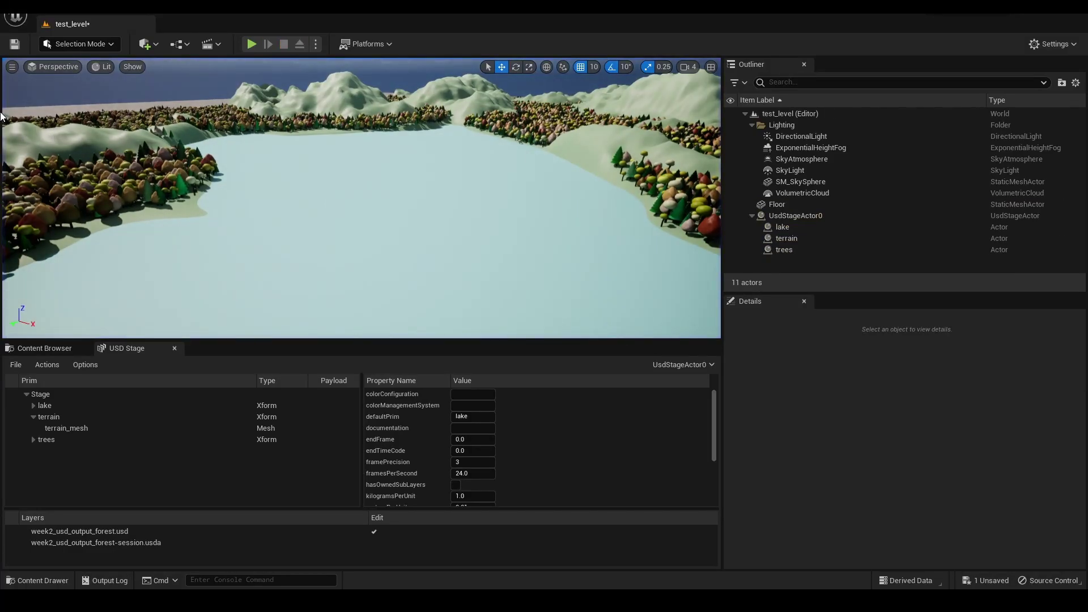
right_click_drag(435, 142, 402, 194)
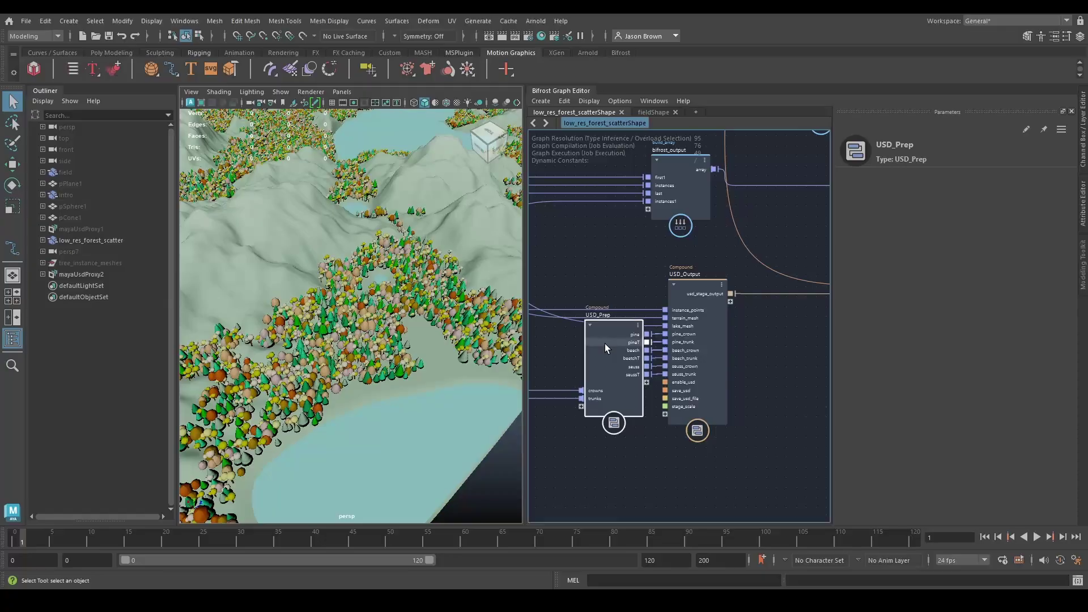
Switch to Maya, move the USD_Prep node further from USD_Output, and enter and leave the USD_Prep compound
left_click_drag(604, 343, 572, 372)
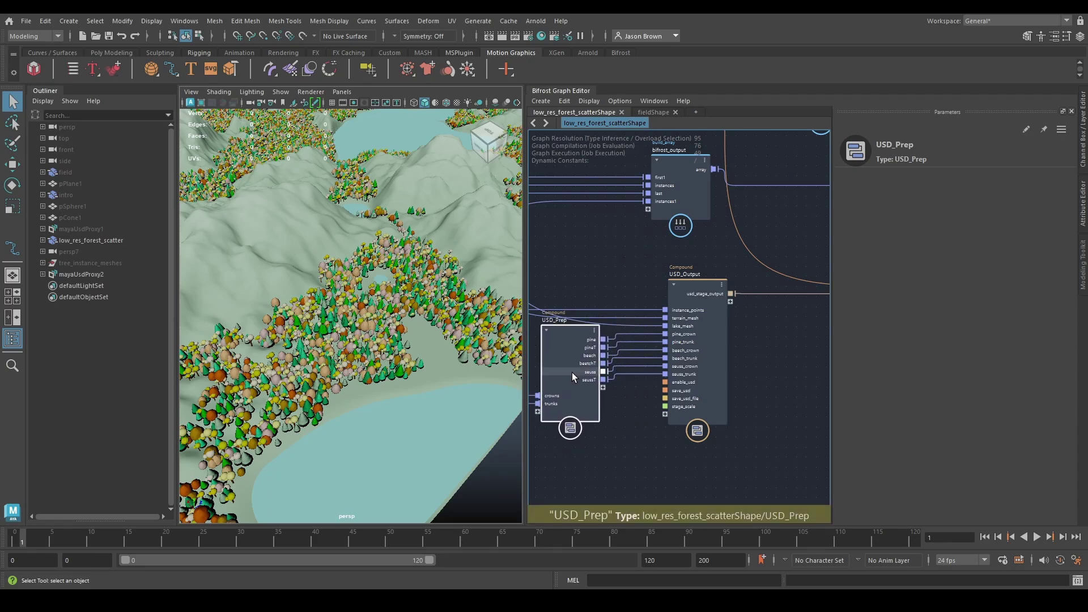
double_click(572, 373)
key("u")
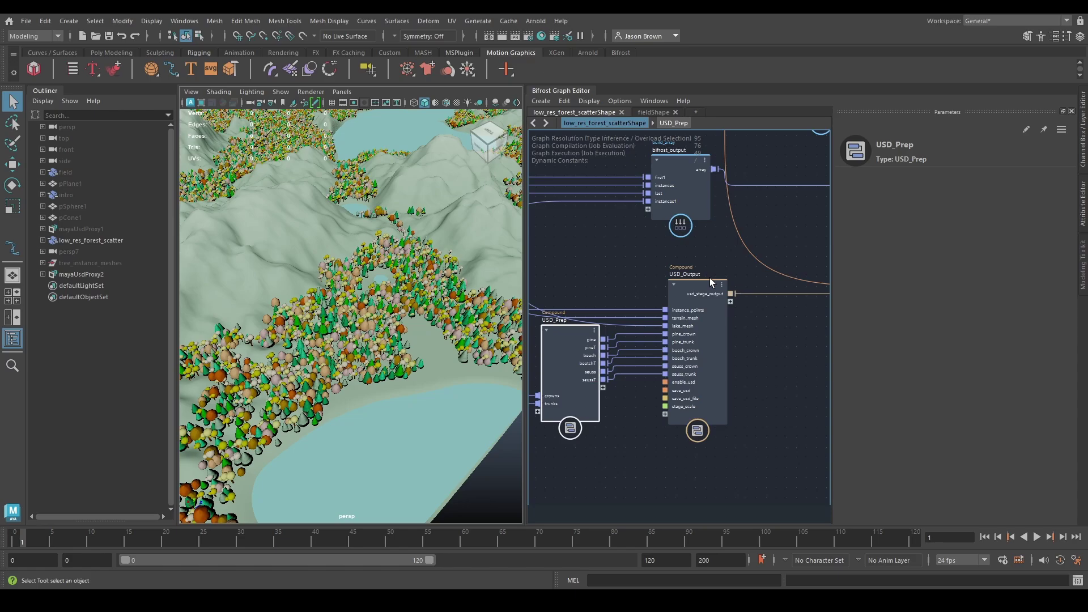
Open the USD_Output compound, examine its tree_prep, mesh prep and stage nodes, and return to the low_res_forest_scatterShape graph
double_click(703, 293)
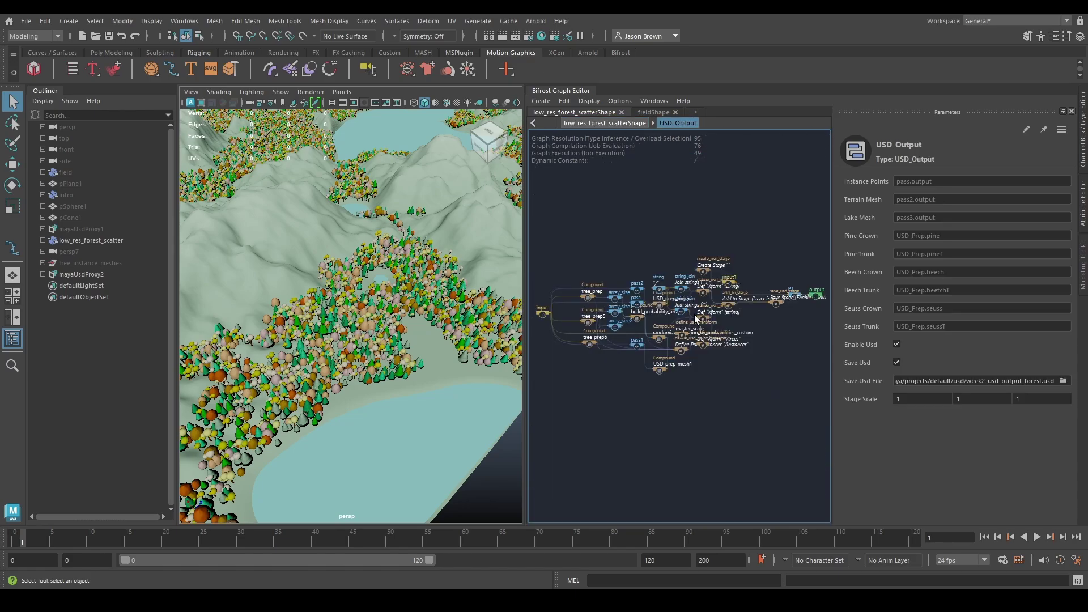
mouse_move(743, 368)
middle_mouse_down("alt")
mouse_move(573, 370)
mouse_move(755, 370)
middle_mouse_up("alt")
middle_click_drag(599, 412, 681, 413, "alt")
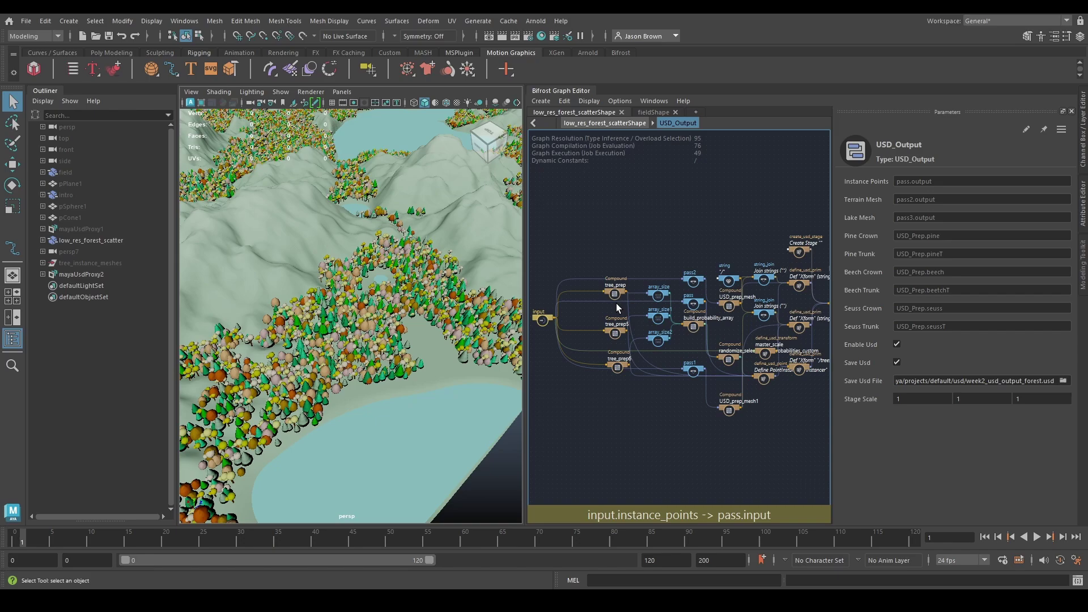
scroll(607, 272, "down", 2)
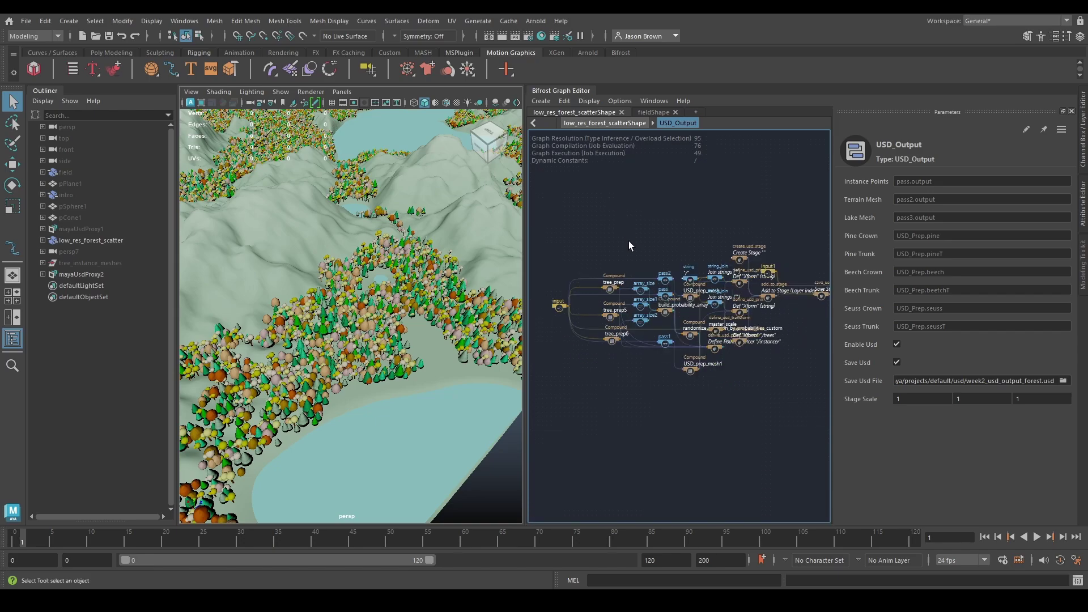
left_click(615, 124)
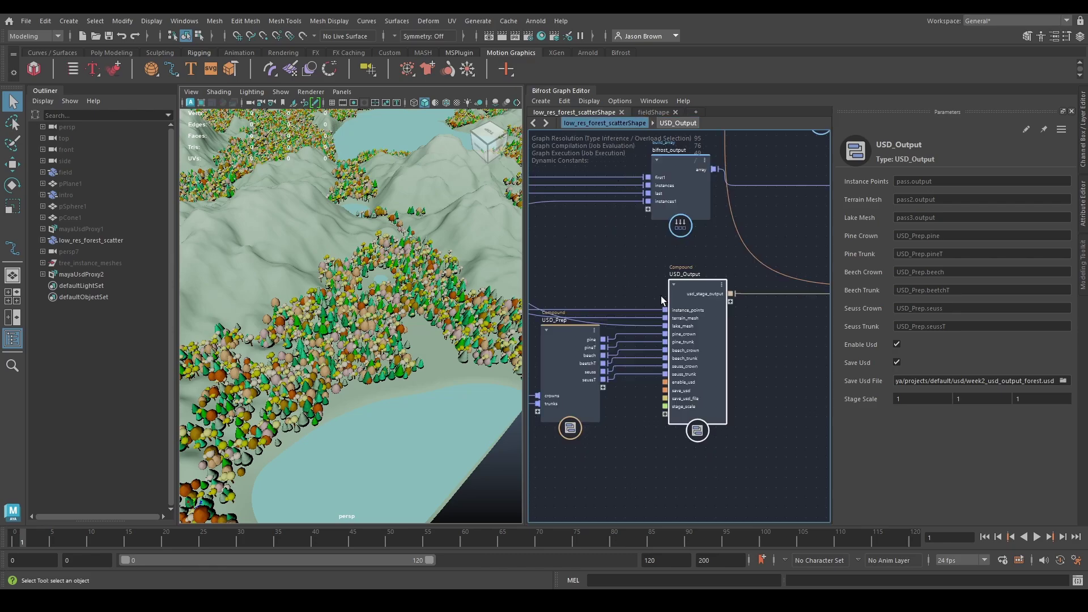
Open the weighting compound, examine its point position, normal and comparison nodes, and return to the parent graph
scroll(694, 297, "down", 3)
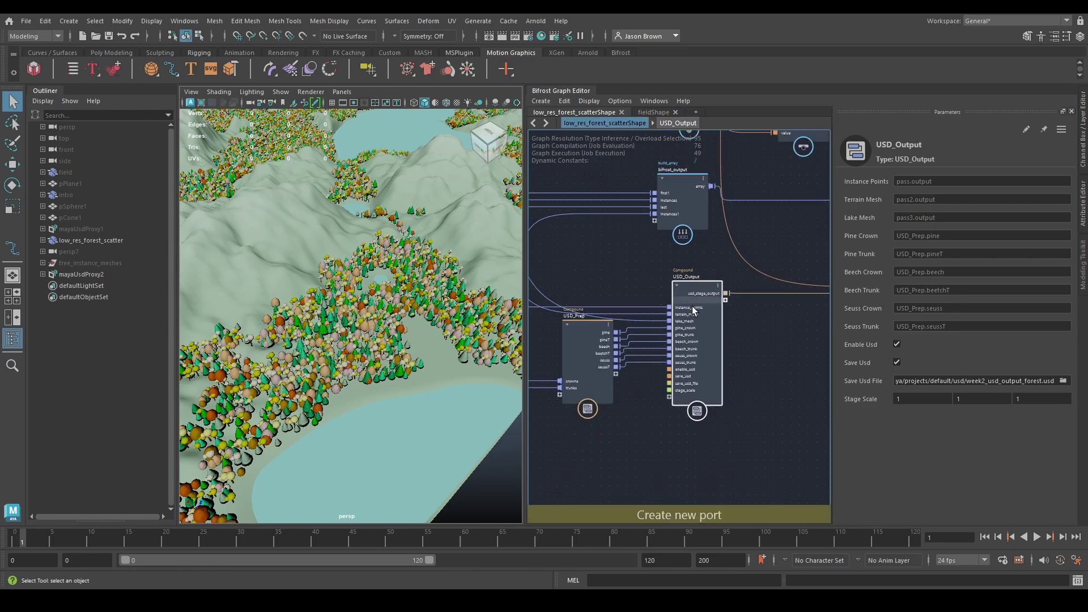
middle_click_drag(729, 343, 885, 310, "alt")
middle_click_drag(691, 345, 1006, 397, "alt")
middle_click_drag(618, 382, 964, 403, "alt")
middle_click_drag(567, 324, 918, 368, "alt")
double_click(709, 335)
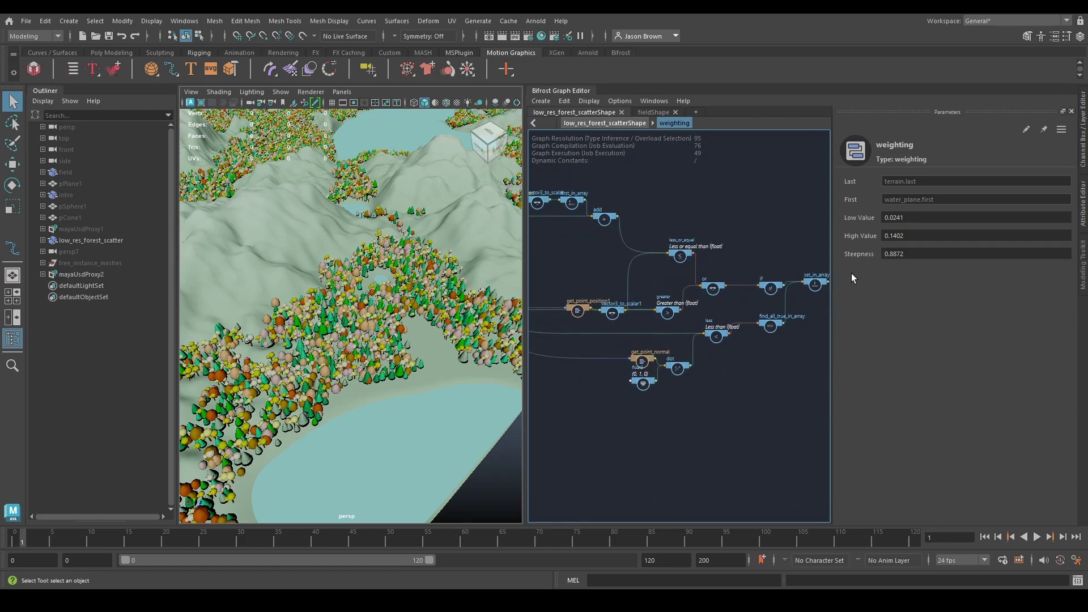
scroll(737, 220, "down", 5)
middle_click_drag(736, 226, 754, 263, "alt")
middle_click_drag(814, 301, 722, 309, "alt")
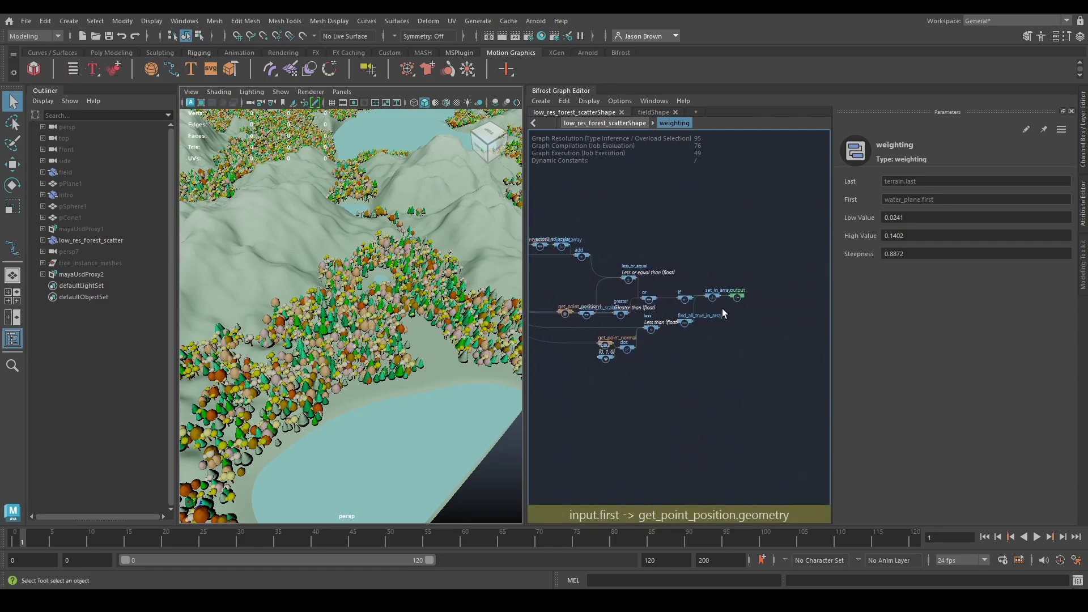
middle_click_drag(604, 271, 644, 306, "alt")
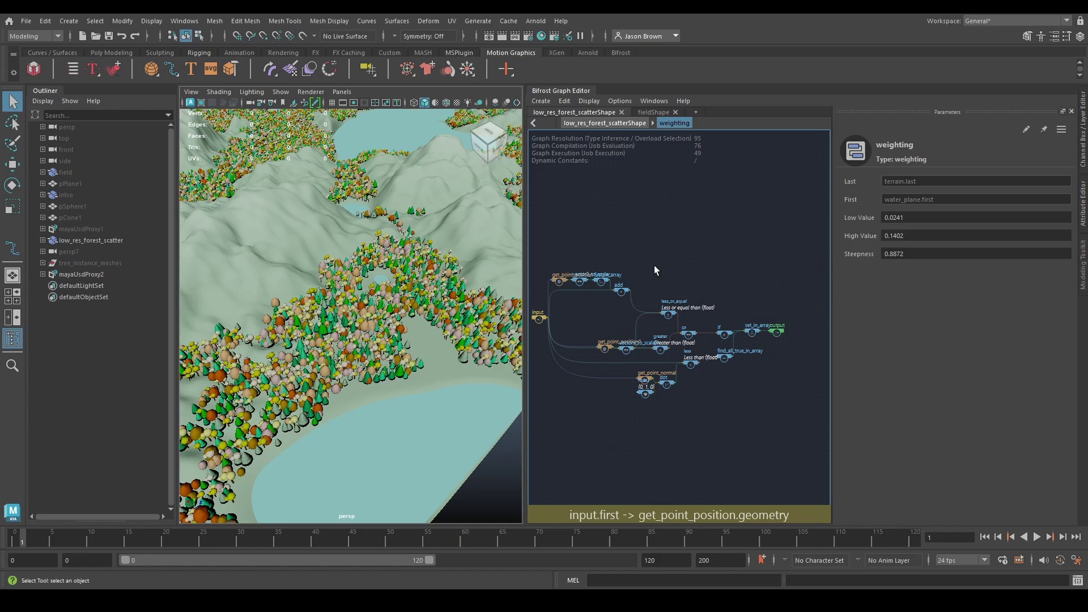
double_click(655, 263)
Select low_res_forest_scatter in the Outliner with the whole terrain in view
middle_click_drag(759, 353, 449, 341, "alt")
middle_click_drag(720, 349, 480, 372, "alt")
mouse_move(828, 395)
middle_mouse_down("alt")
mouse_move(732, 391)
mouse_move(590, 418)
mouse_move(708, 398)
middle_mouse_up("alt")
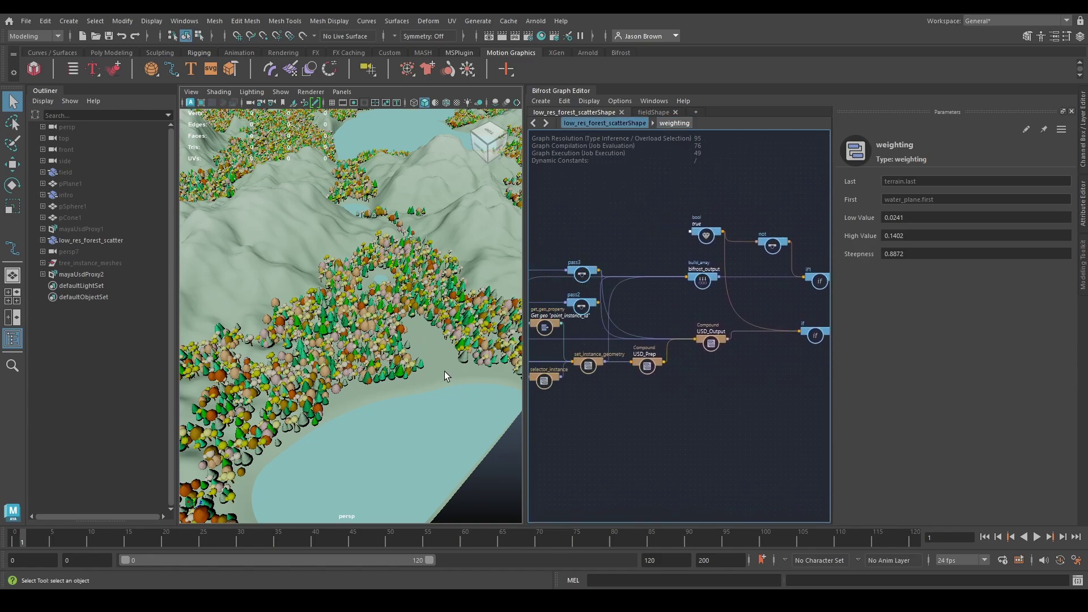
left_click_drag(444, 376, 382, 338, "alt")
right_click_drag(382, 338, 403, 334, "alt")
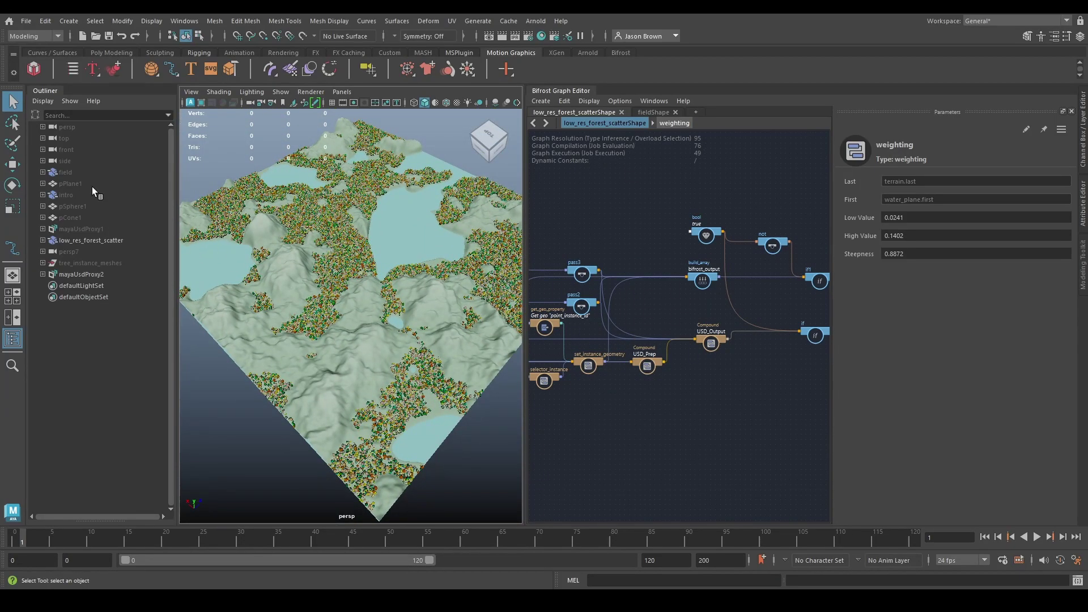
left_click(70, 171)
left_click(91, 240)
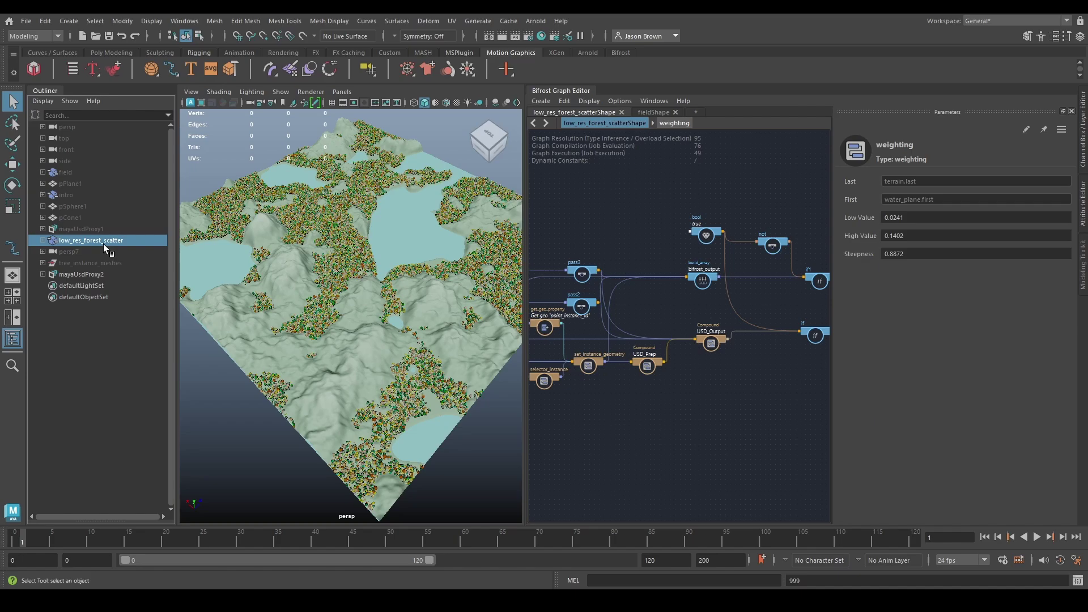
Examine how the bool, not and if nodes switch between the bifrost_output and USD_Output branches
middle_click_drag(772, 384, 718, 397, "alt")
right_click_drag(717, 397, 796, 383, "alt")
middle_click_drag(796, 384, 729, 485, "alt")
middle_click_drag(649, 356, 687, 357, "alt")
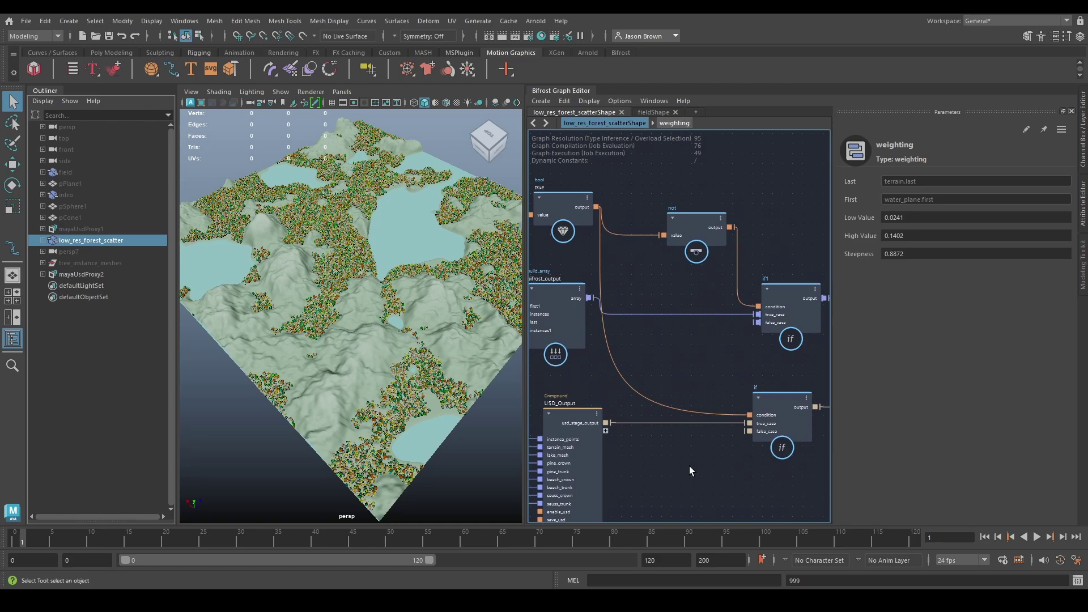
middle_click_drag(713, 463, 710, 433, "alt")
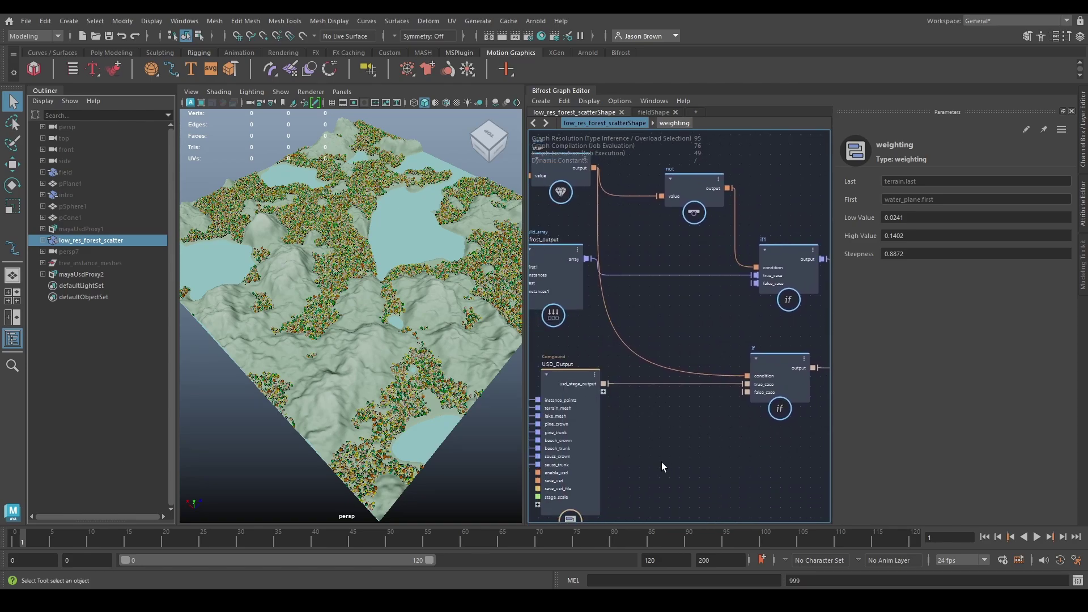
middle_click_drag(664, 231, 674, 266)
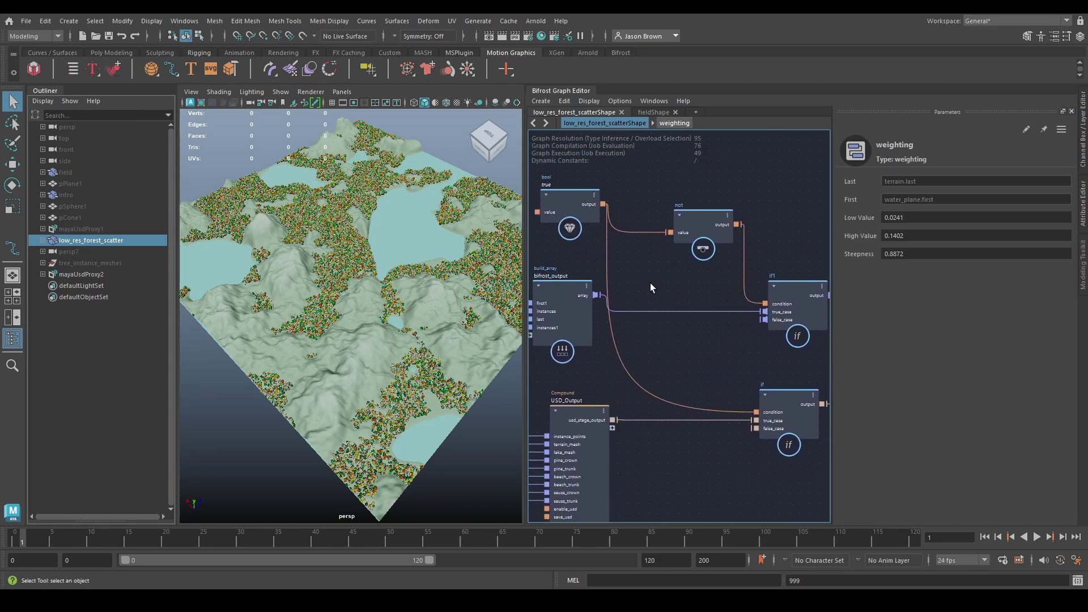
Turn off the value of the bool node that switches between the Bifrost and USD outputs, and clear the Outliner selection
left_click(556, 197)
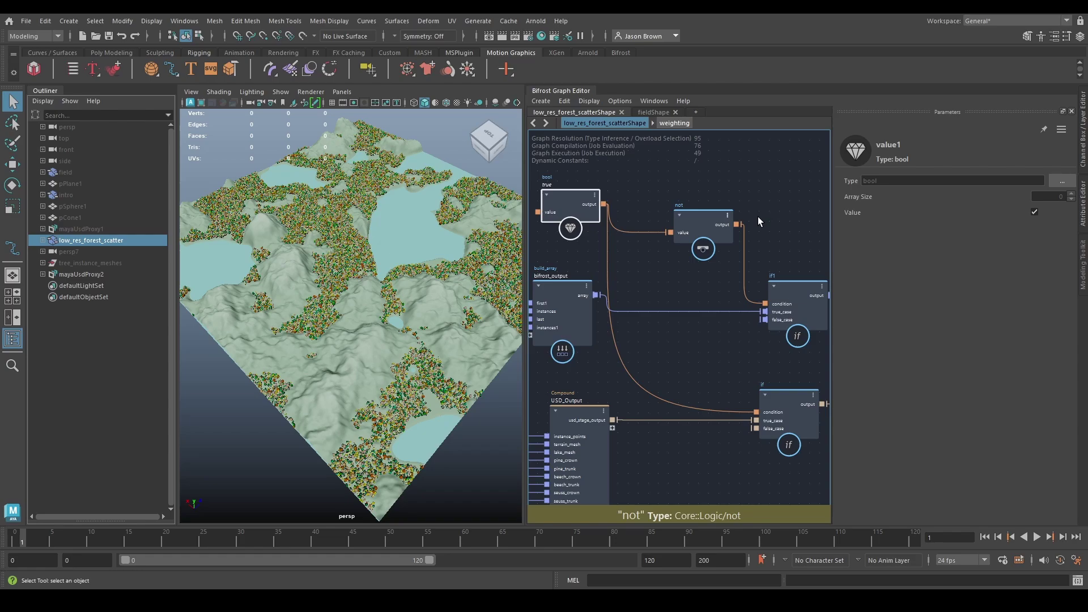
left_click(1035, 212)
left_click(106, 379)
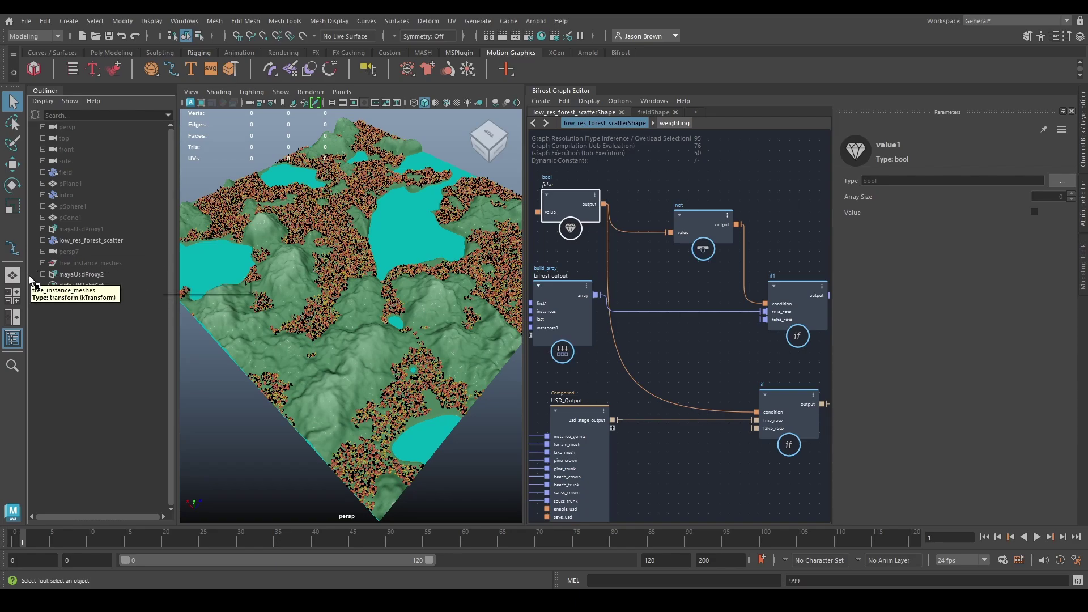
Select low_res_forest_scatter and mayaUsdProxy2 in turn to compare what each contributes to the scene, and clear the selection
left_click(84, 275)
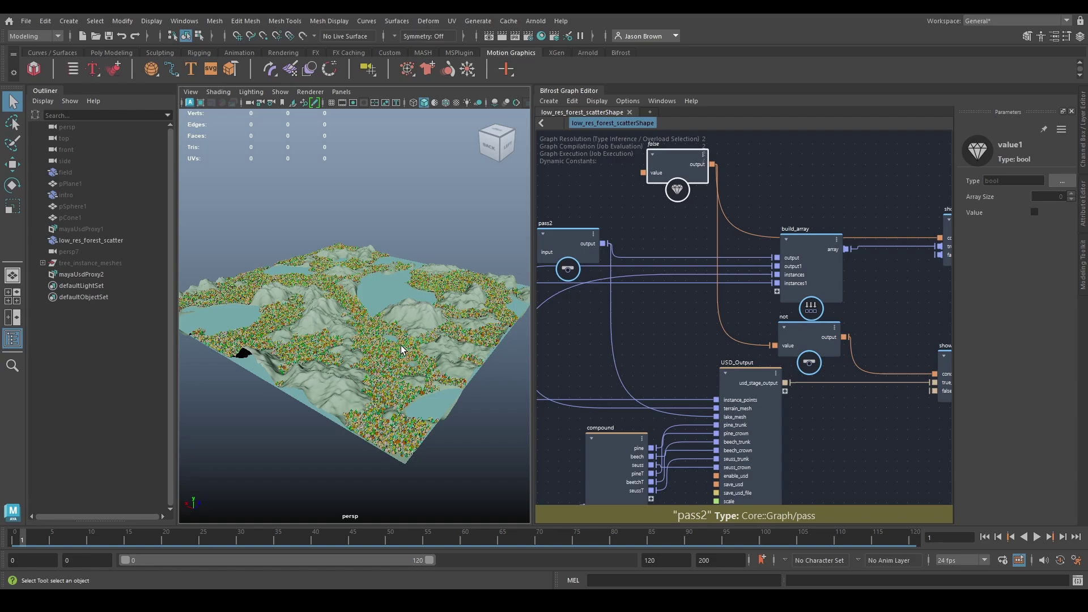
left_click_drag(319, 281, 347, 363, "alt")
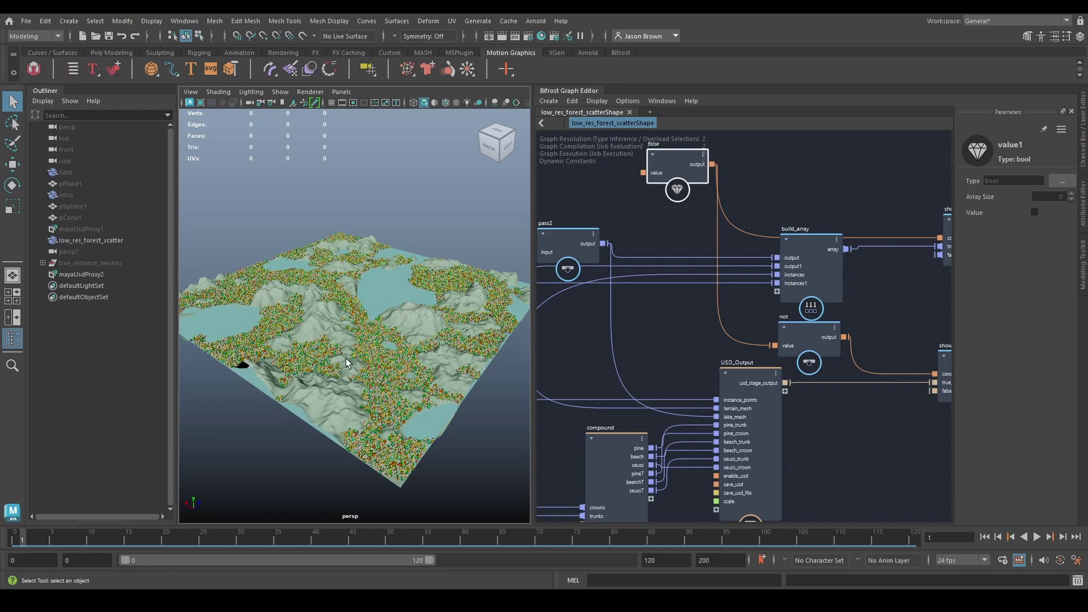
left_click(114, 241)
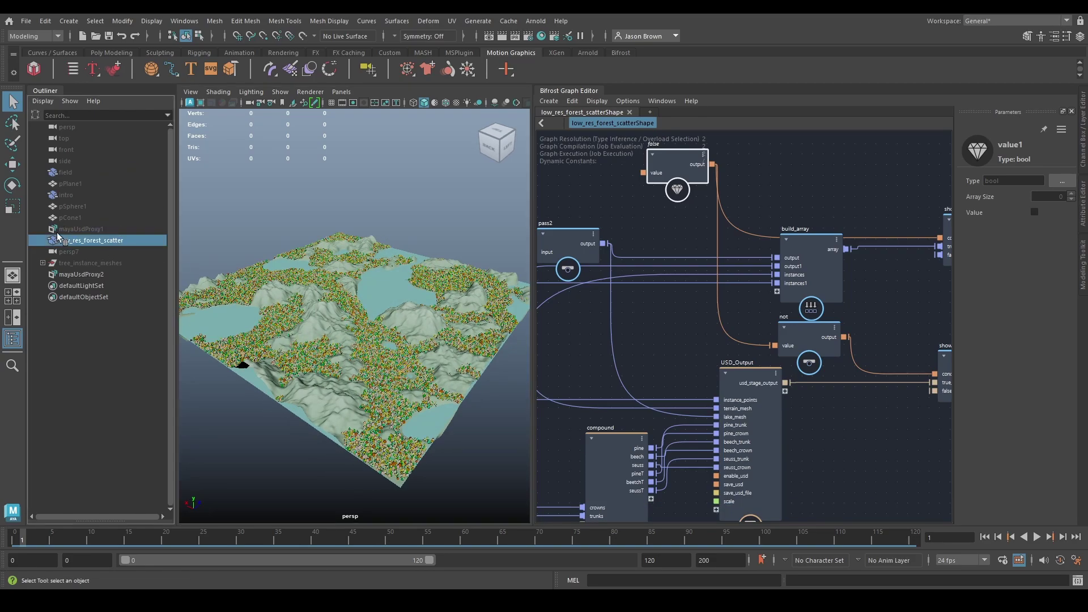
left_click(84, 274)
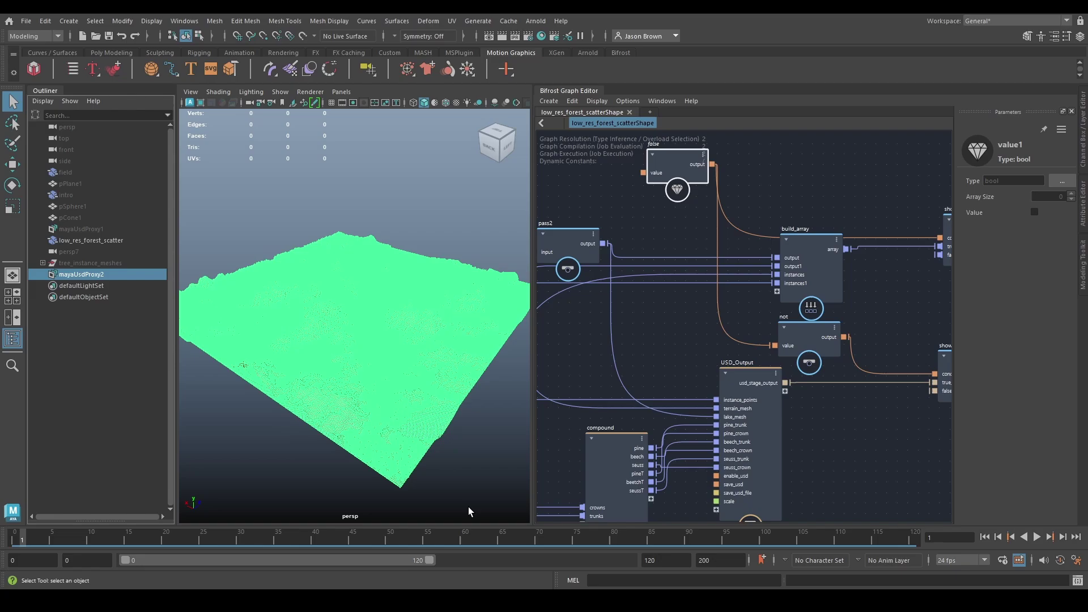
left_click(218, 438)
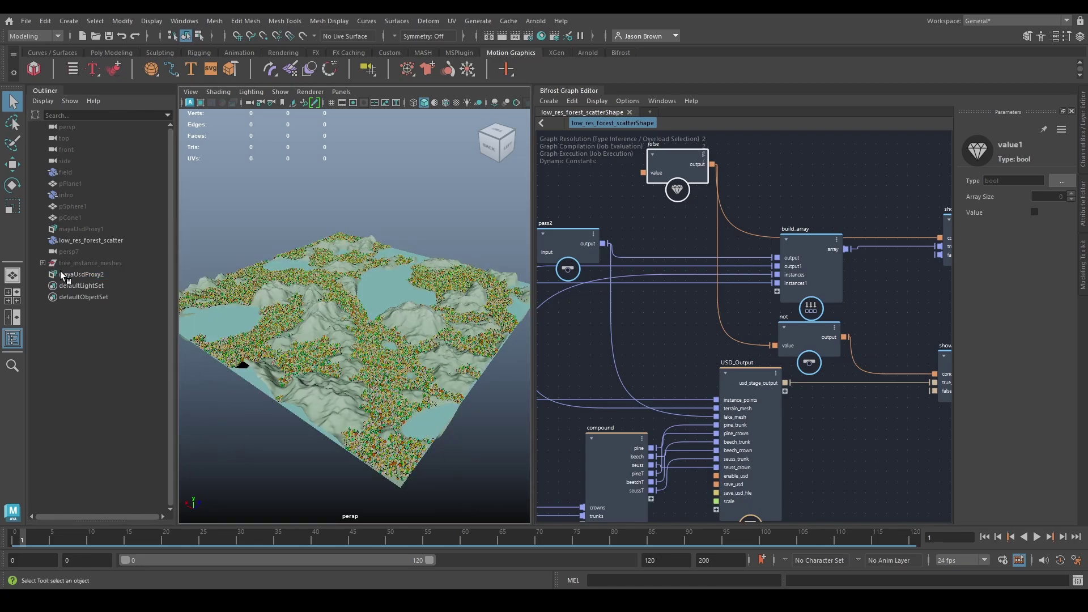
Show shape nodes in the Outliner, inspect mayaUsdProxy2 down to the trees' instancer and prototypes, and collapse mayaUsdProxyShape2
left_click(43, 101)
left_click(48, 122)
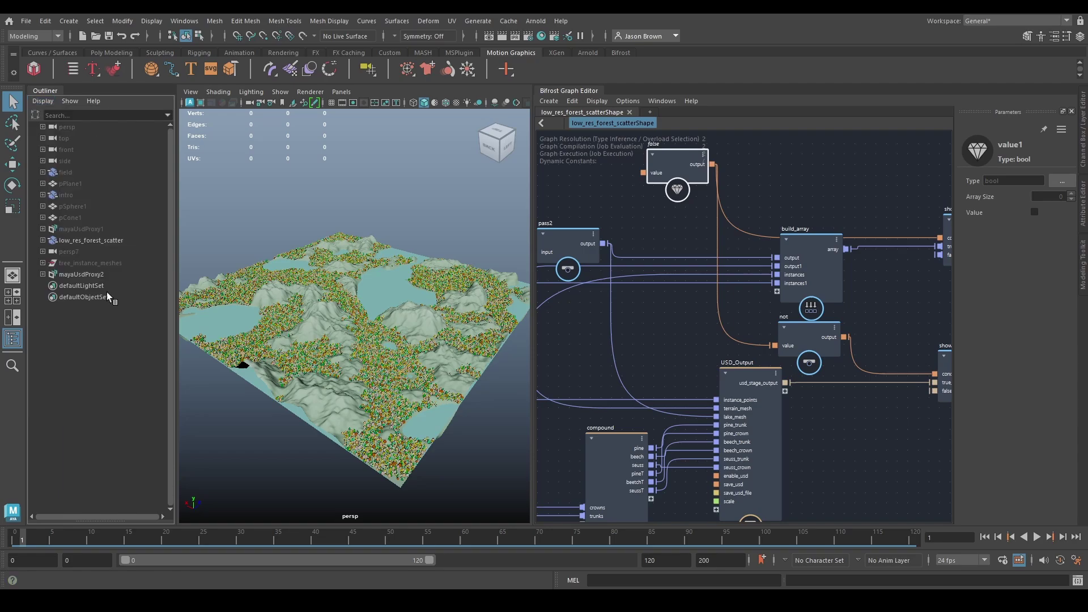
left_click(43, 275)
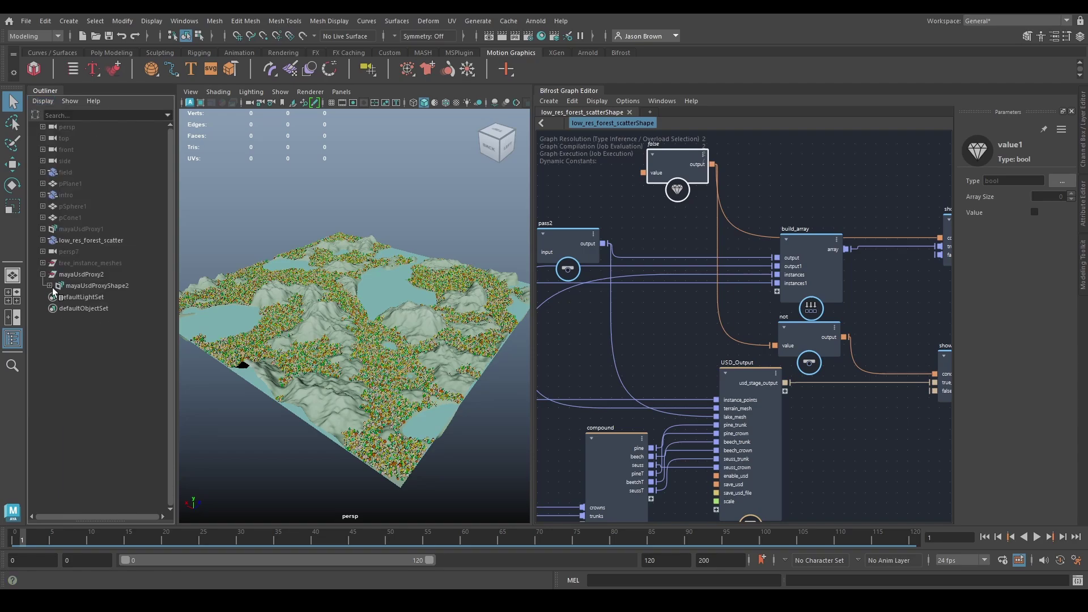
left_click(49, 286)
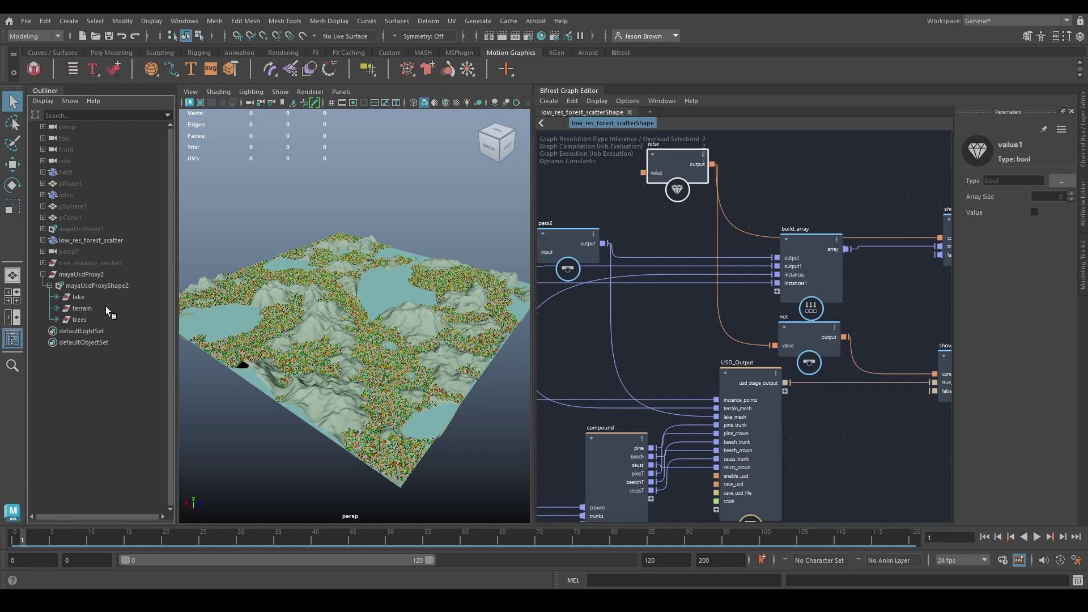
left_click(57, 320)
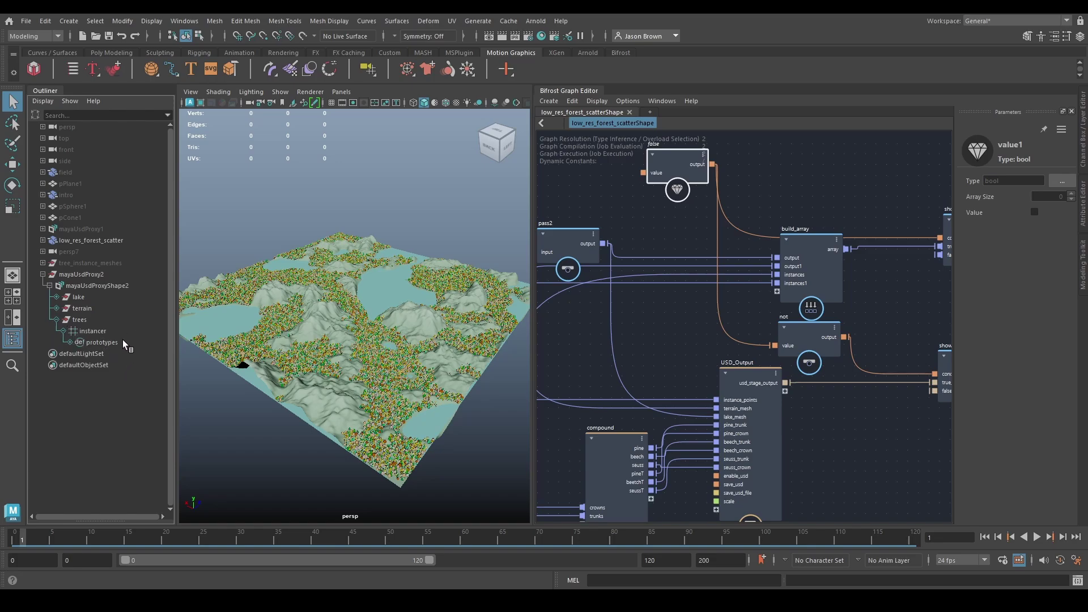
left_click(50, 286)
Examine the graph around the show_bifrost and show_USD nodes, and inspect the scattered trees up close in the viewport
scroll(782, 447, "down", 4)
middle_click_drag(781, 448, 841, 410, "alt")
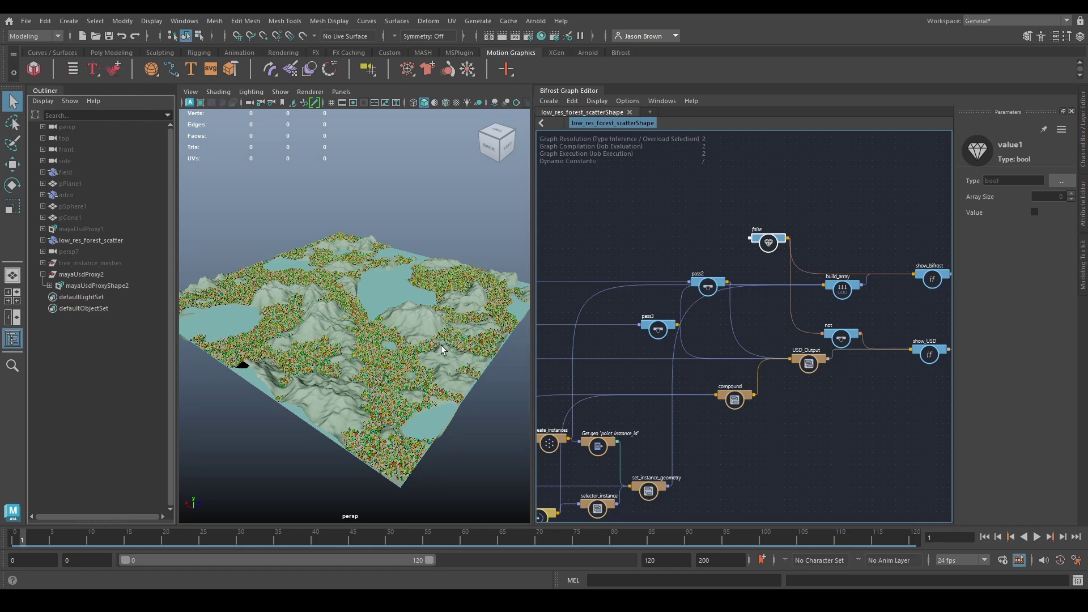
left_click_drag(443, 348, 399, 371, "alt")
scroll(400, 371, "up", 5)
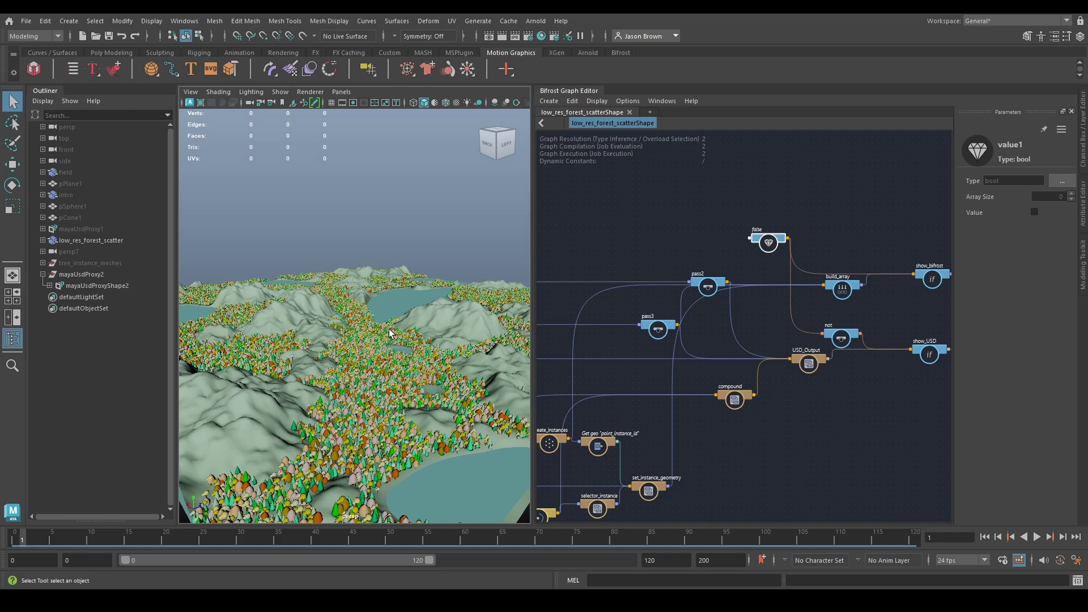